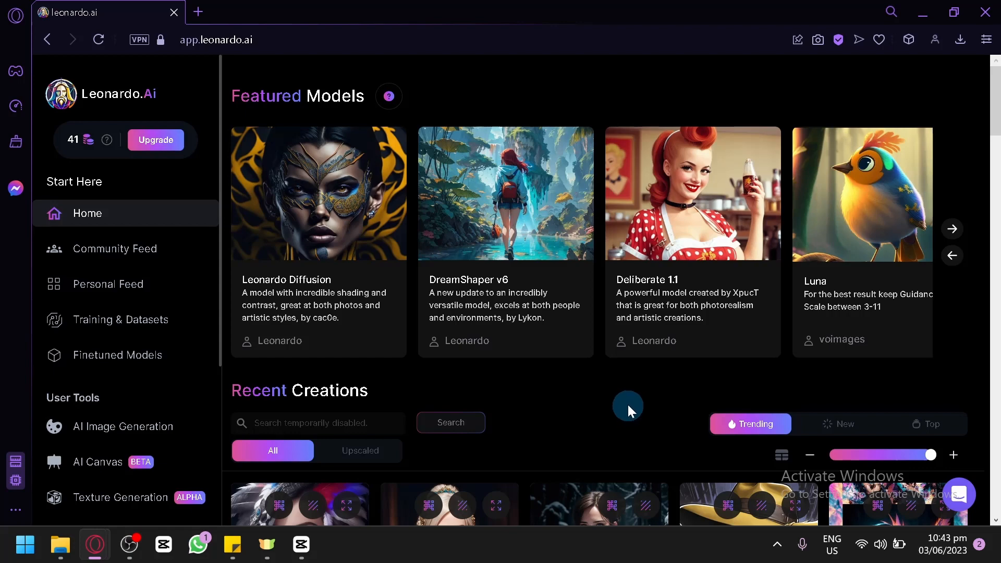
# Step: Open leonardo.ai in a new browser tab
pyautogui.scroll(-6, 627, 402)
pyautogui.scroll(4, 517, 230)
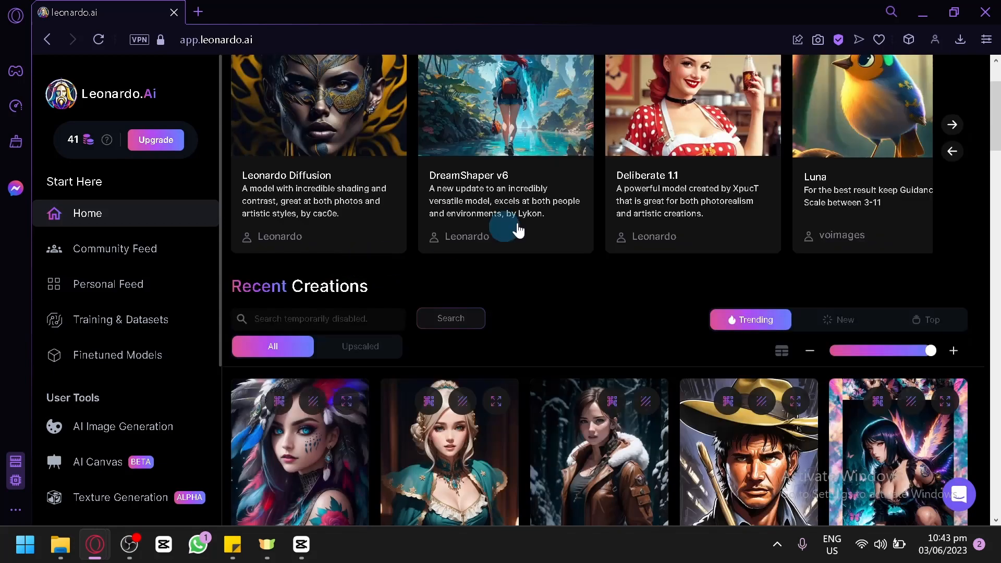
pyautogui.click(210, 14)
pyautogui.write('leo')
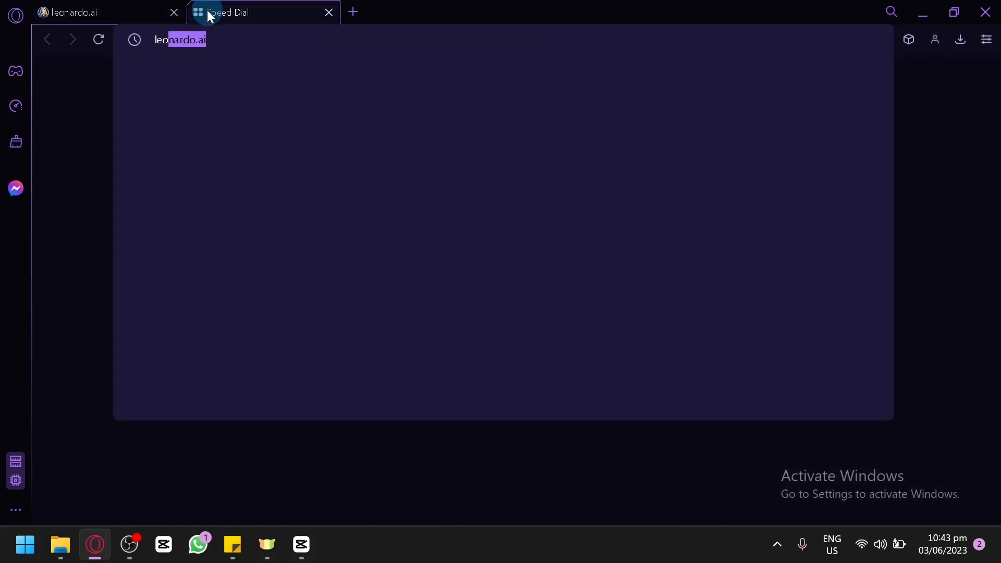
pyautogui.press('Return')
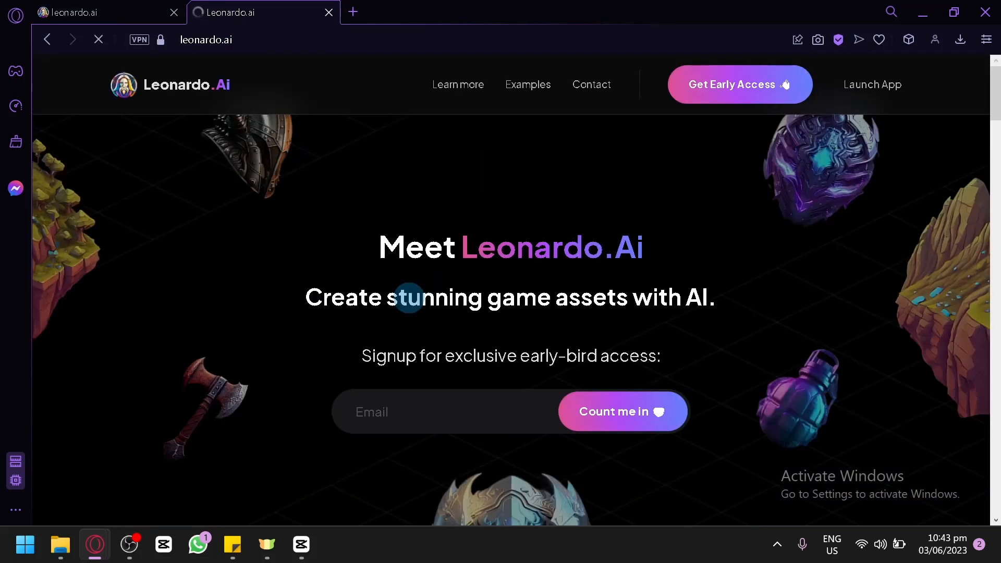
# Step: Scroll through the Leonardo.Ai landing page to review its features and example creations
pyautogui.scroll(-5, 410, 299)
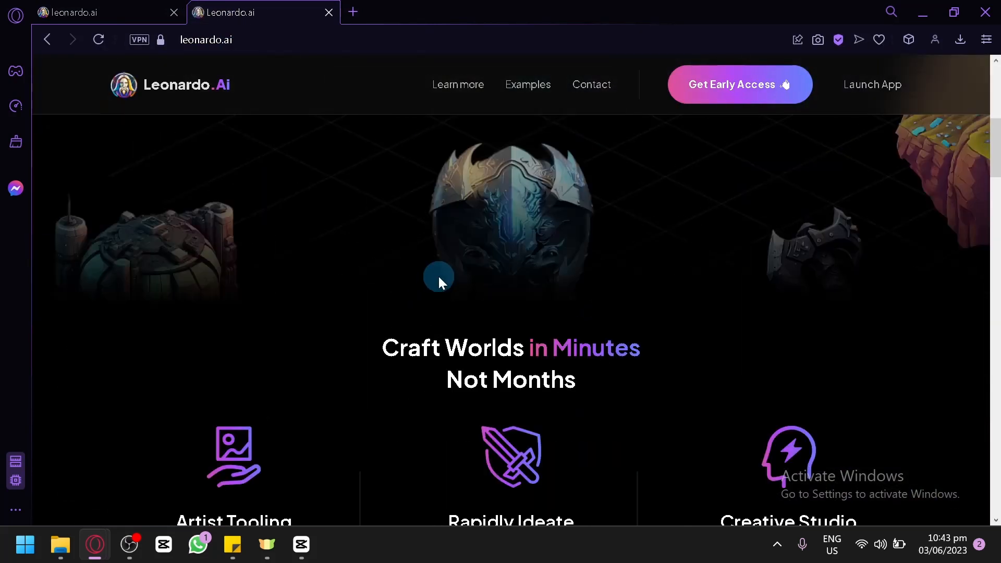
pyautogui.scroll(-2, 436, 273)
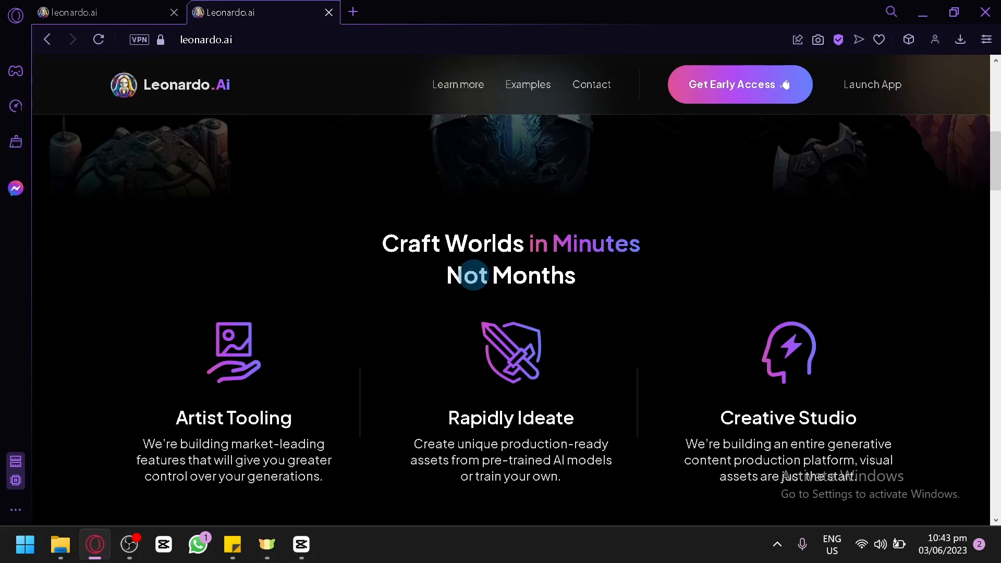
pyautogui.scroll(-2, 364, 223)
pyautogui.scroll(-7, 458, 302)
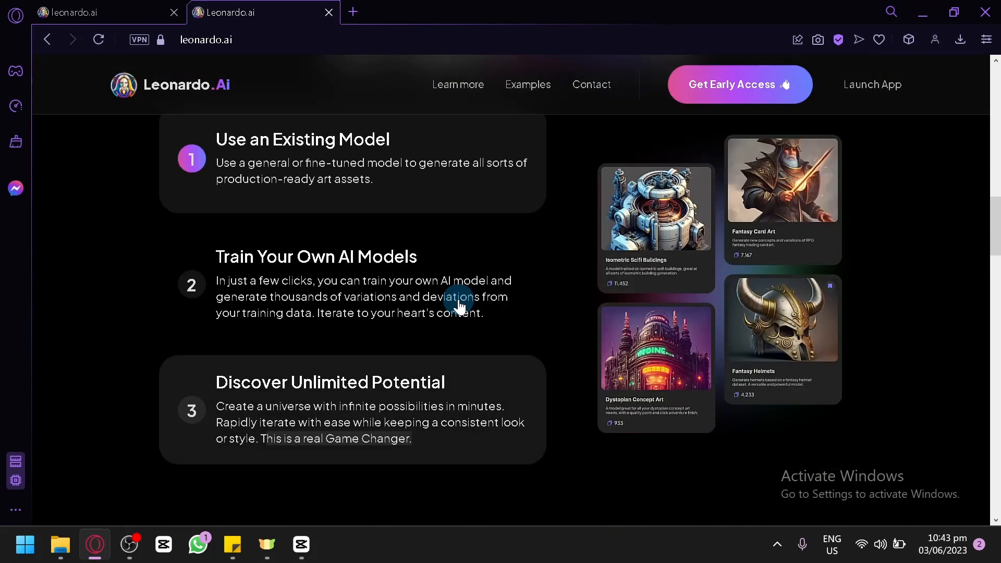
pyautogui.scroll(-8, 345, 219)
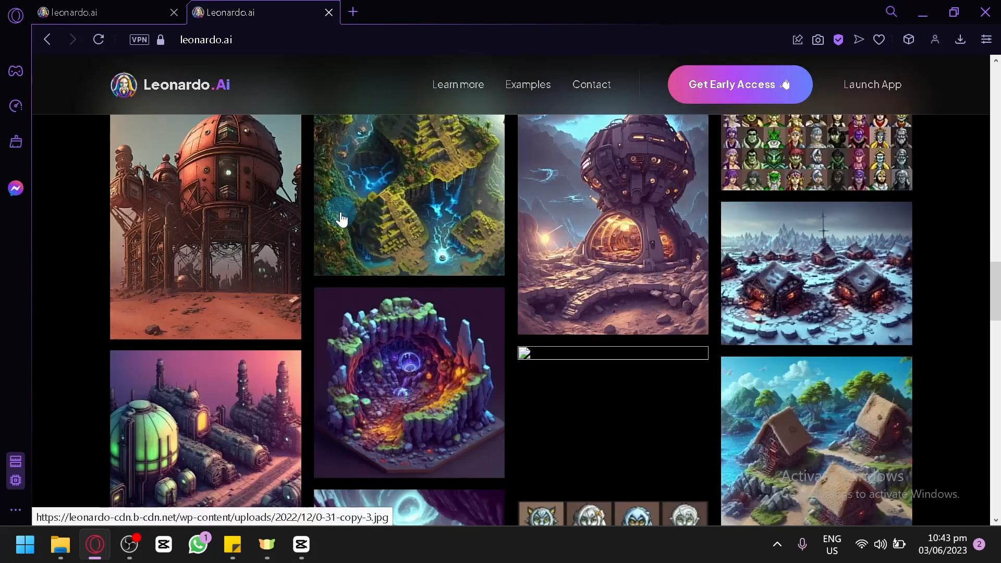
pyautogui.scroll(-15, 365, 224)
pyautogui.scroll(10, 527, 295)
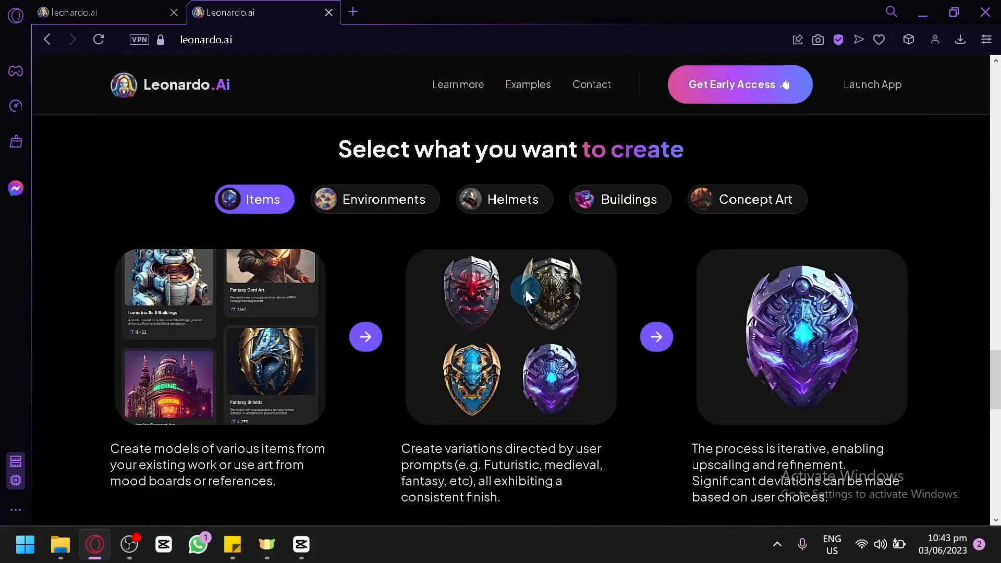
pyautogui.scroll(15, 526, 294)
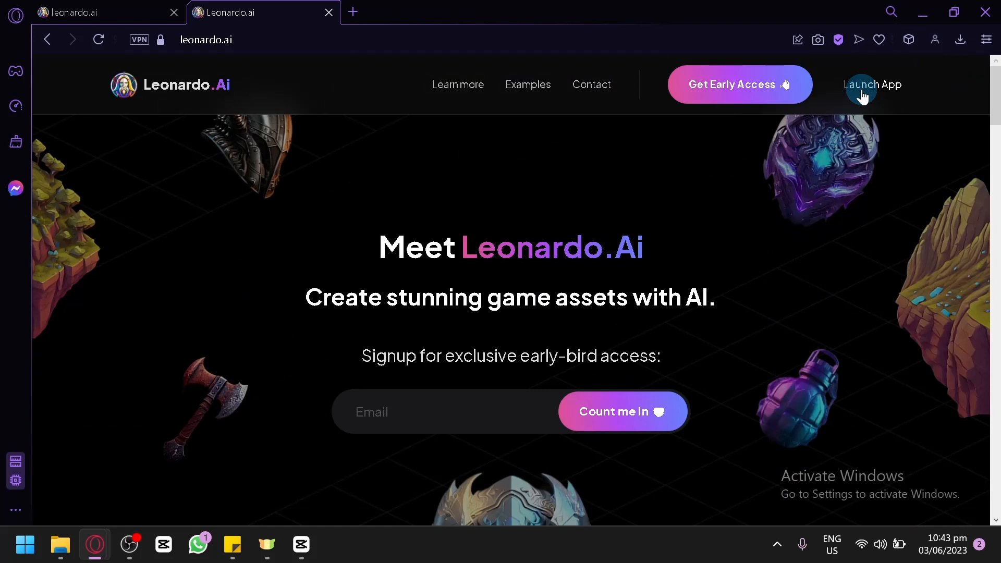
# Step: Try launching the app from the landing page, then return to the app.leonardo.ai tab
pyautogui.click(863, 97)
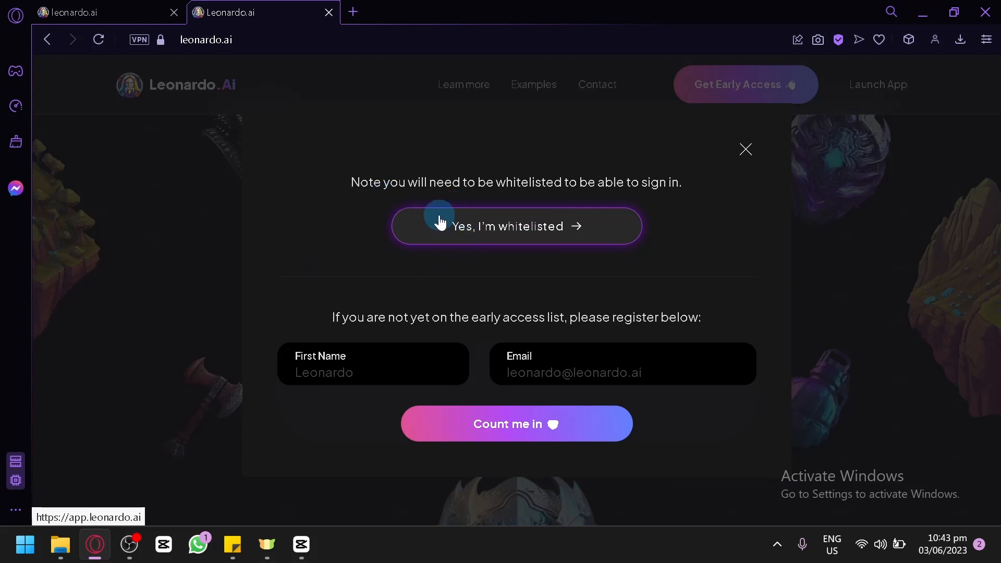
pyautogui.click(115, 6)
pyautogui.scroll(2, 599, 251)
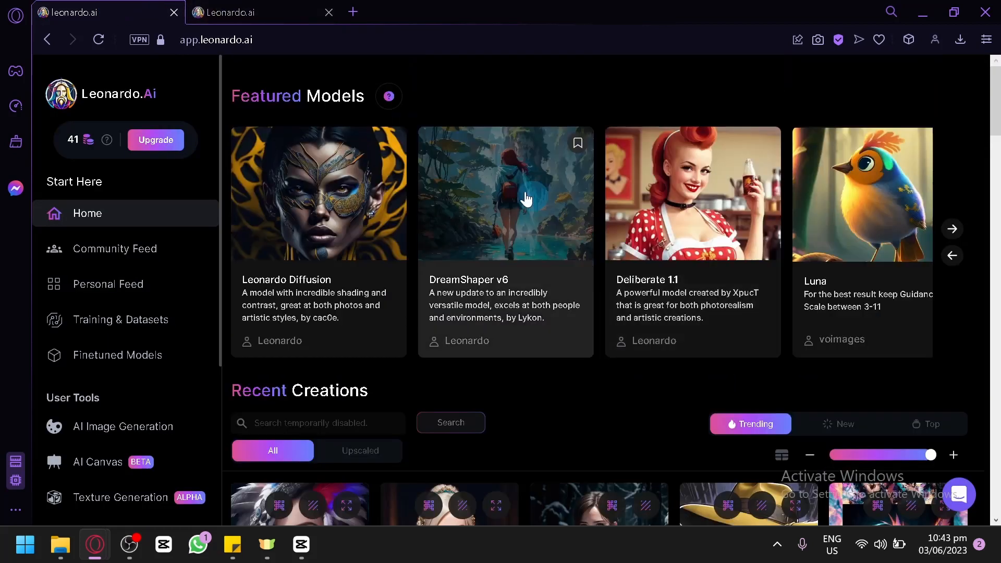
# Step: Browse the Recent Creations feed on the home page
pyautogui.scroll(-6, 724, 215)
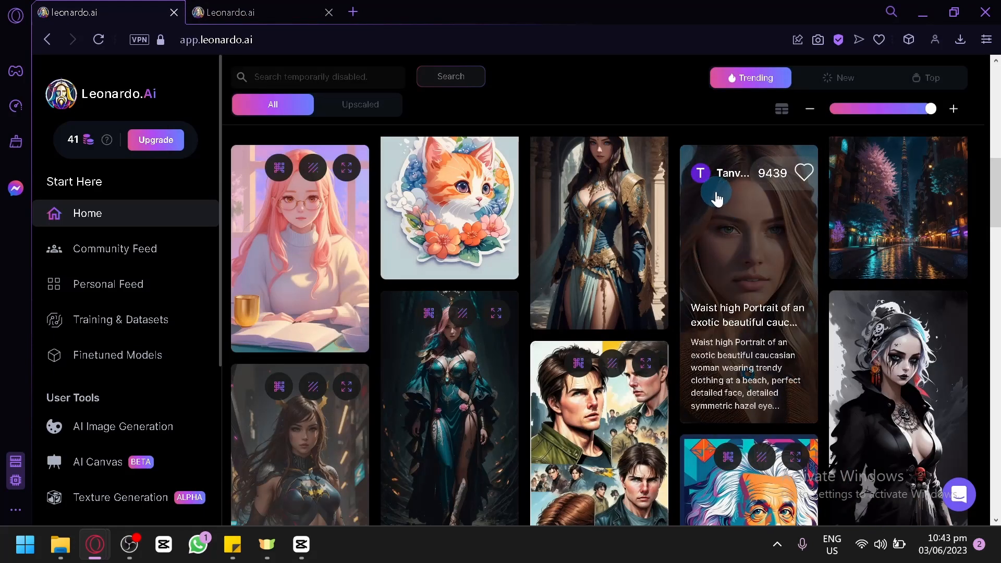
pyautogui.scroll(-6, 717, 198)
pyautogui.scroll(4, 712, 200)
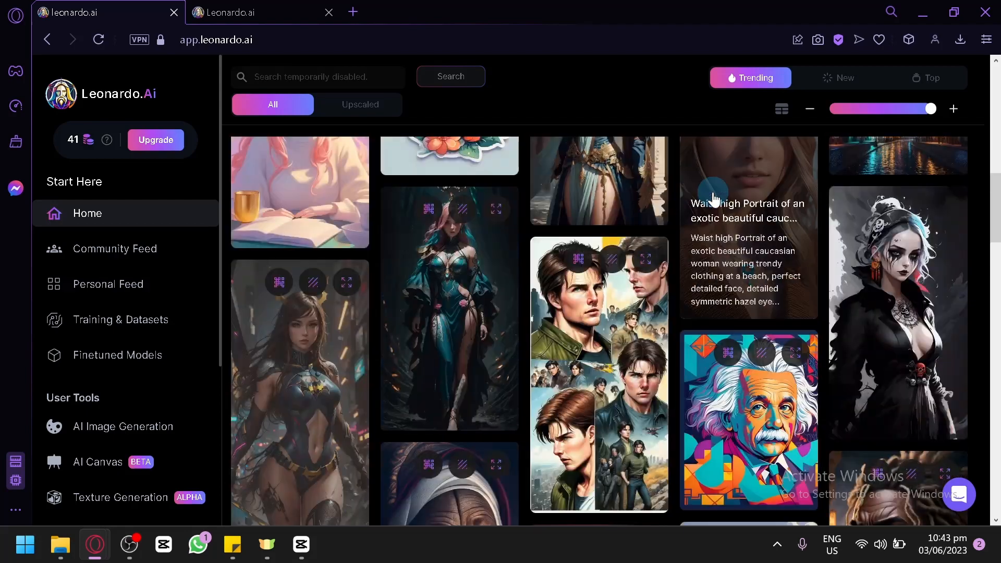
pyautogui.scroll(6, 712, 201)
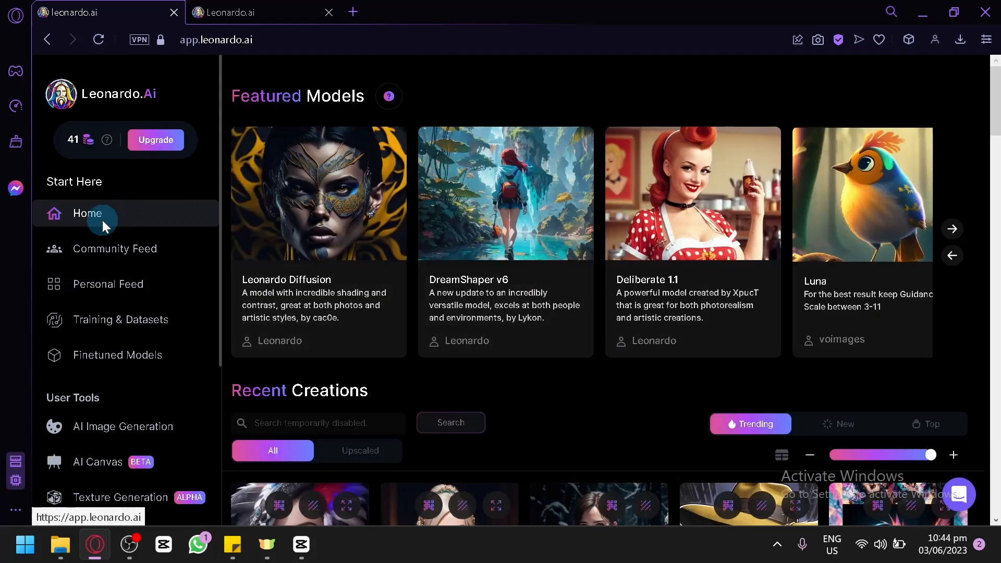
pyautogui.scroll(-4, 571, 225)
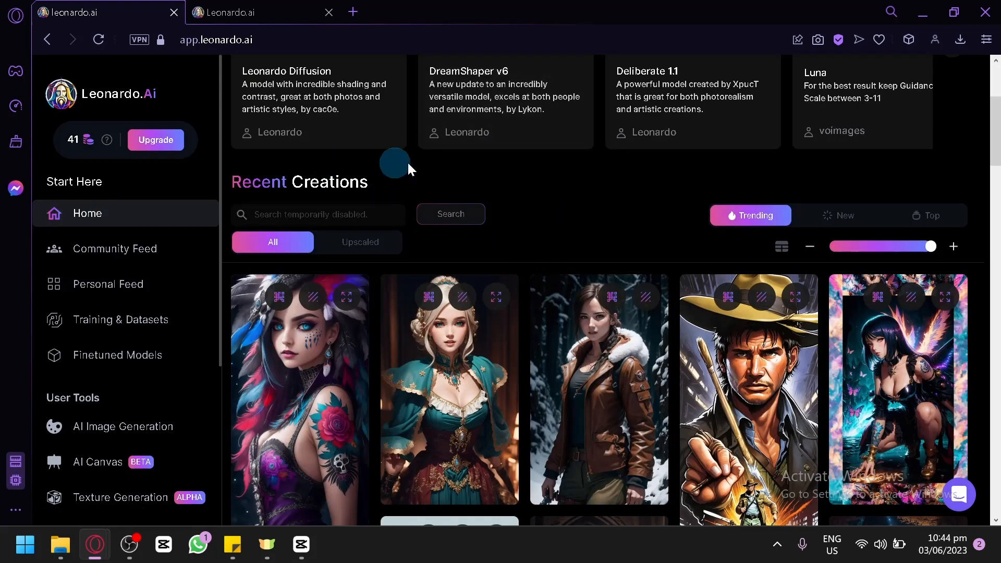
pyautogui.scroll(-10, 574, 198)
pyautogui.scroll(-5, 830, 257)
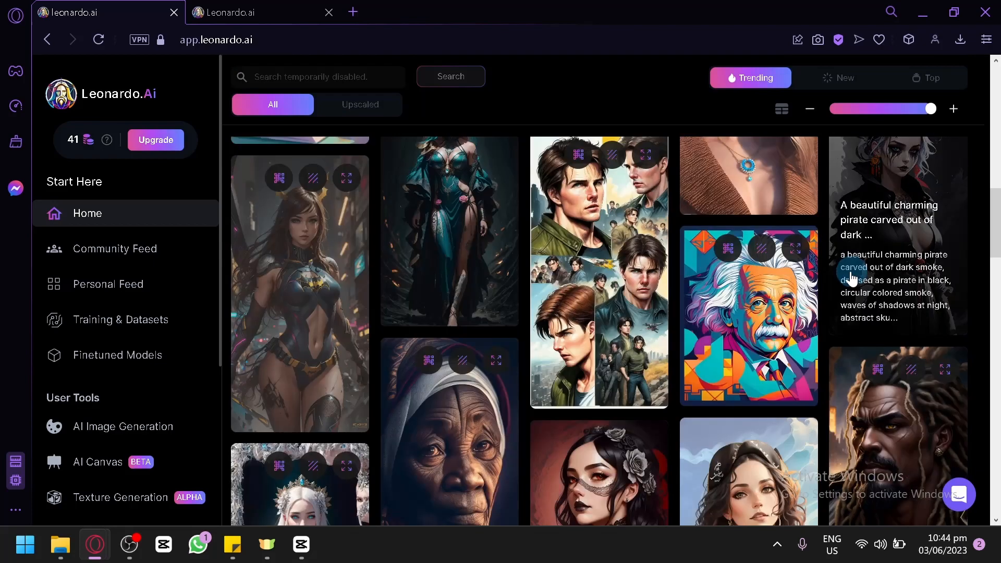
pyautogui.scroll(-4, 839, 277)
pyautogui.scroll(-5, 831, 295)
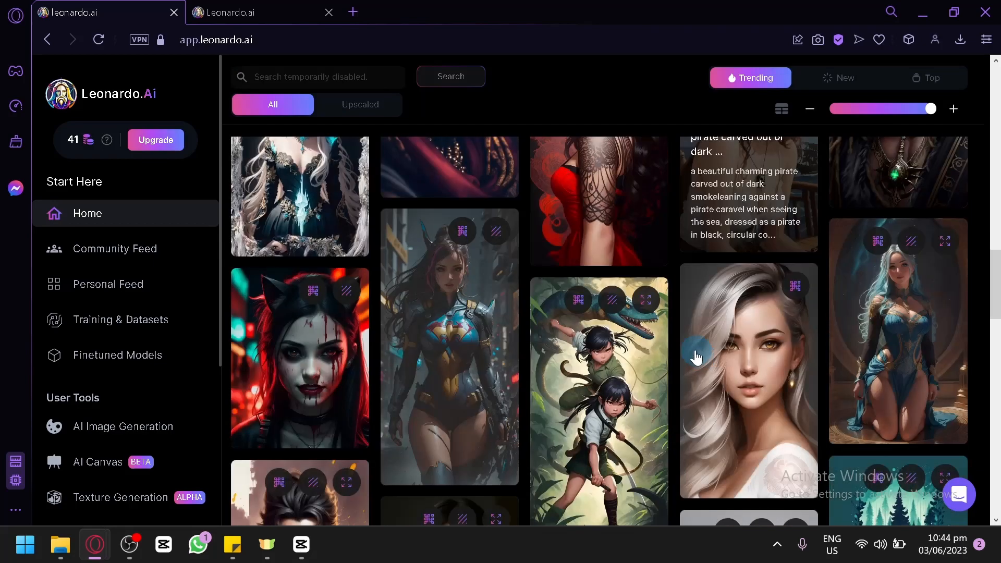
pyautogui.scroll(-4, 678, 359)
pyautogui.scroll(-4, 529, 401)
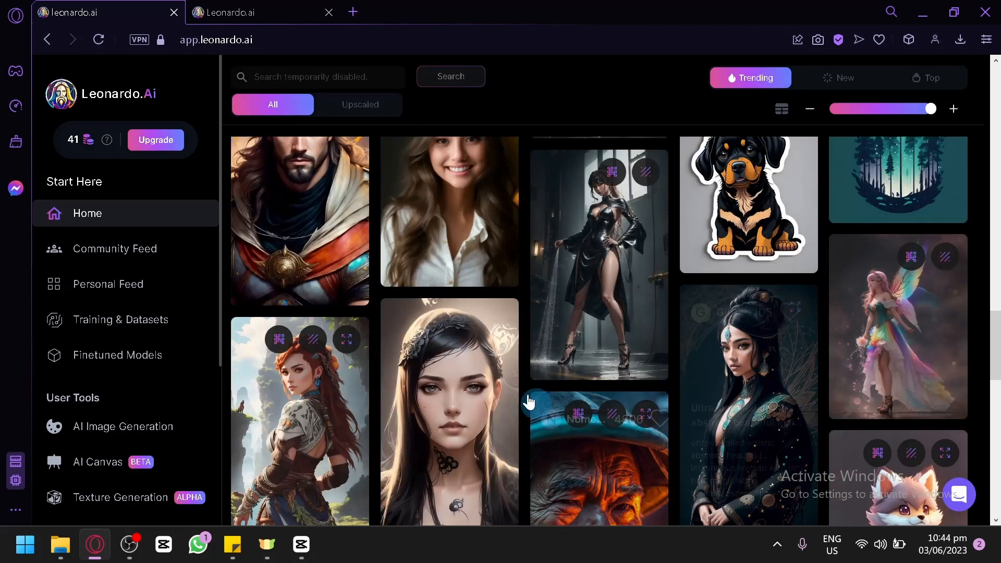
pyautogui.scroll(-4, 666, 290)
pyautogui.scroll(5, 665, 290)
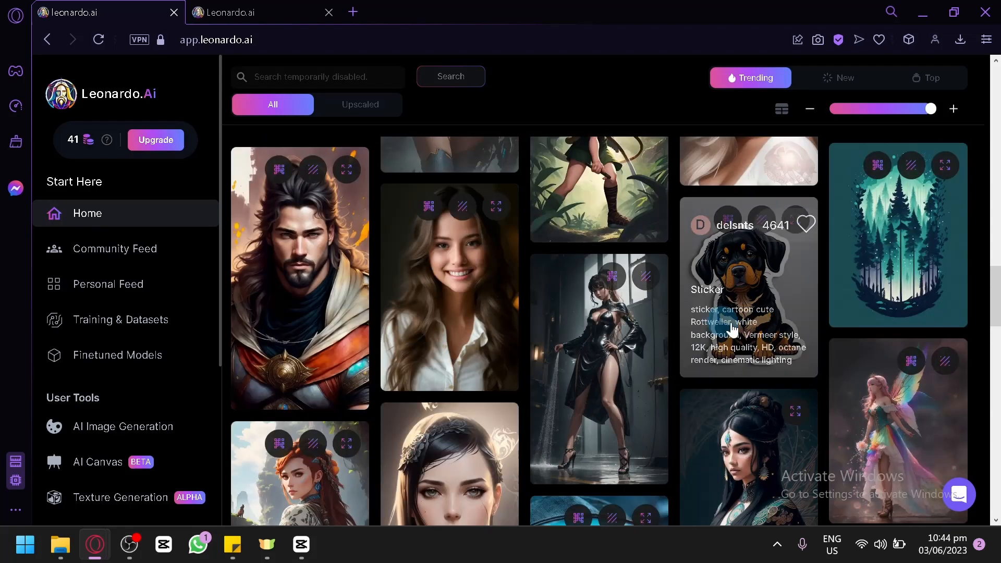
# Step: Open the cartoon Rottweiler sticker creation to read its prompt details, then close it
pyautogui.click(748, 291)
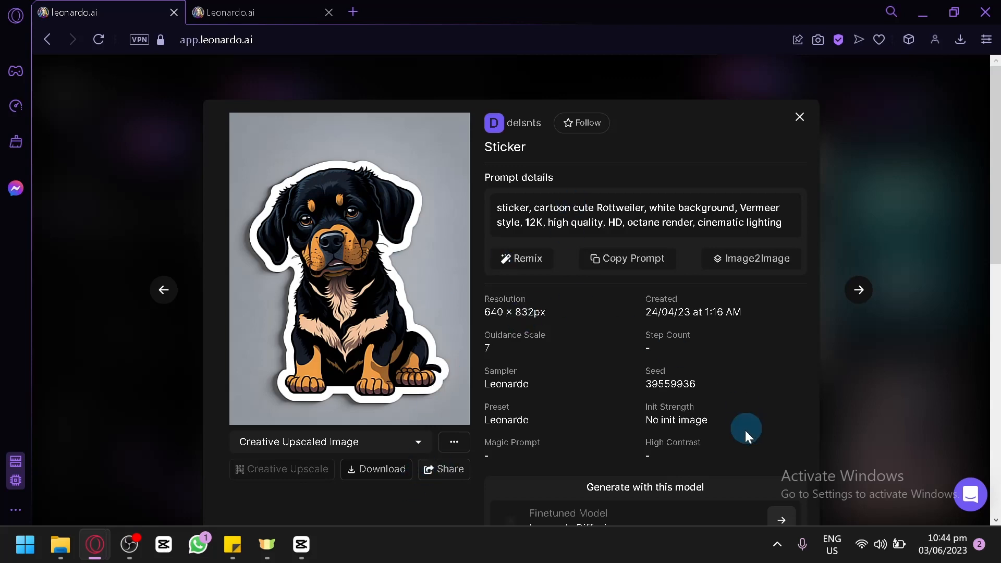
pyautogui.scroll(-2, 431, 338)
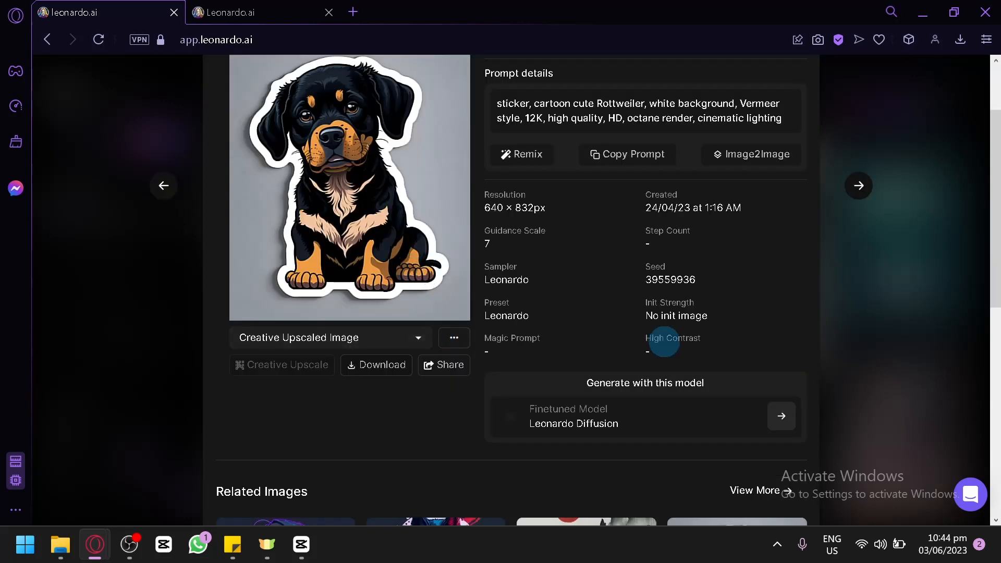
pyautogui.scroll(2, 662, 344)
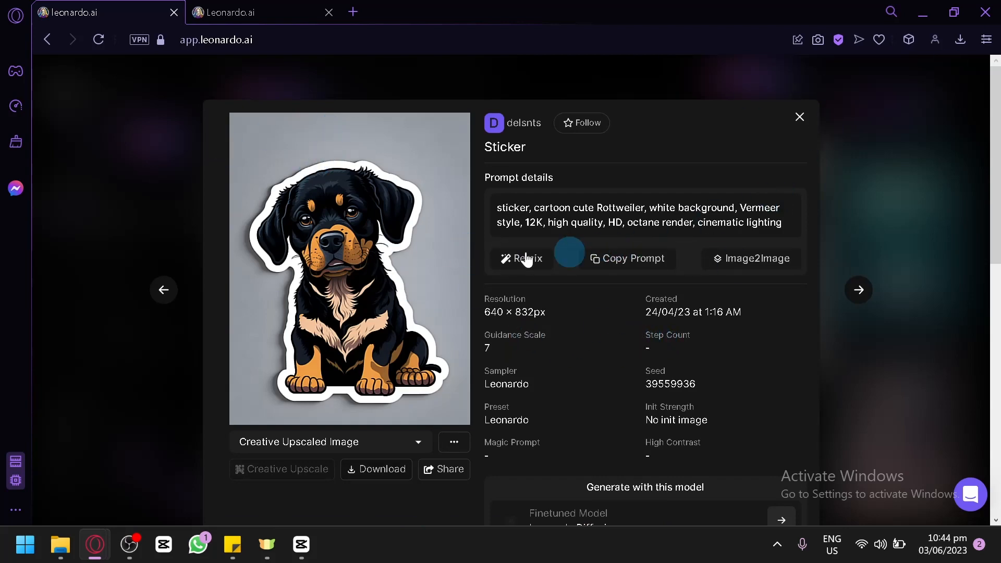
pyautogui.click(874, 225)
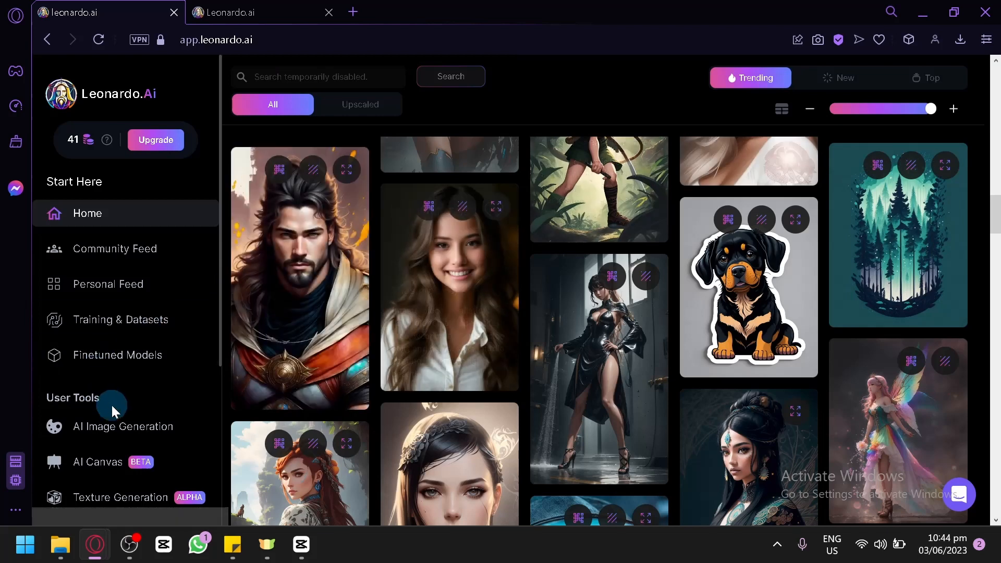
# Step: Open AI Image Generation and replace the prompt with 'spider man, sticker, hd, high quality, 4k, 3d'
pyautogui.click(179, 417)
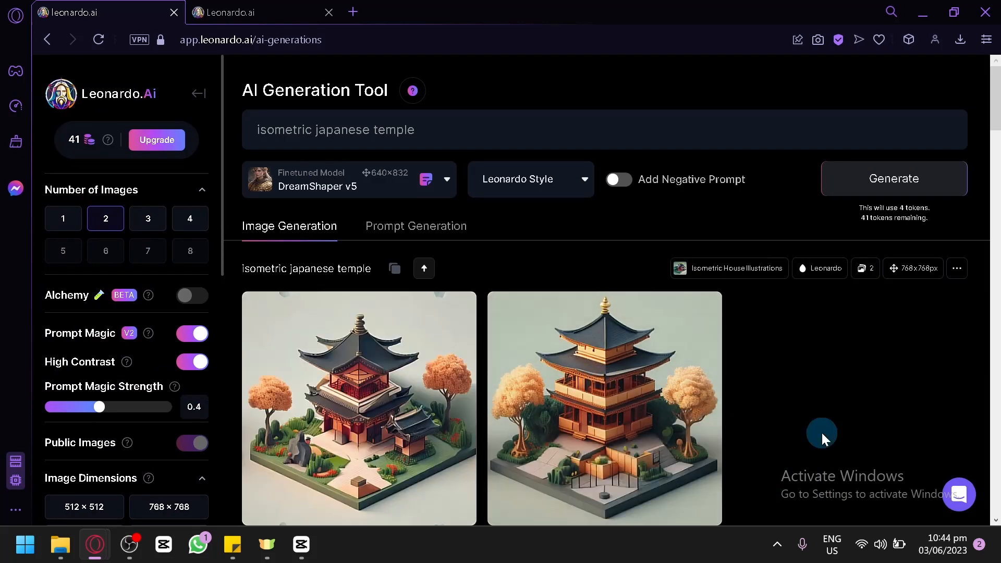
pyautogui.tripleClick(463, 125)
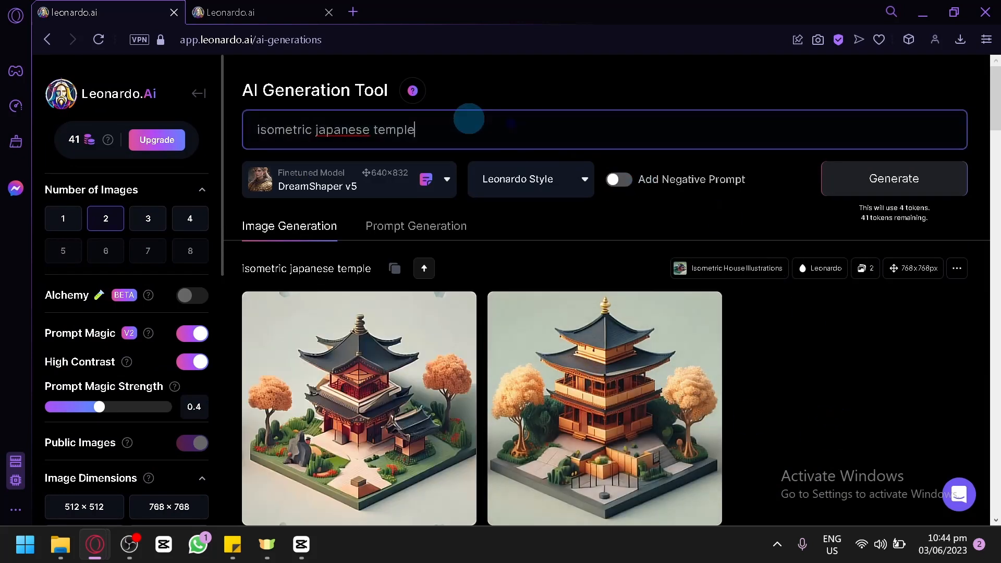
pyautogui.press('BackSpace')
pyautogui.write('sticker')
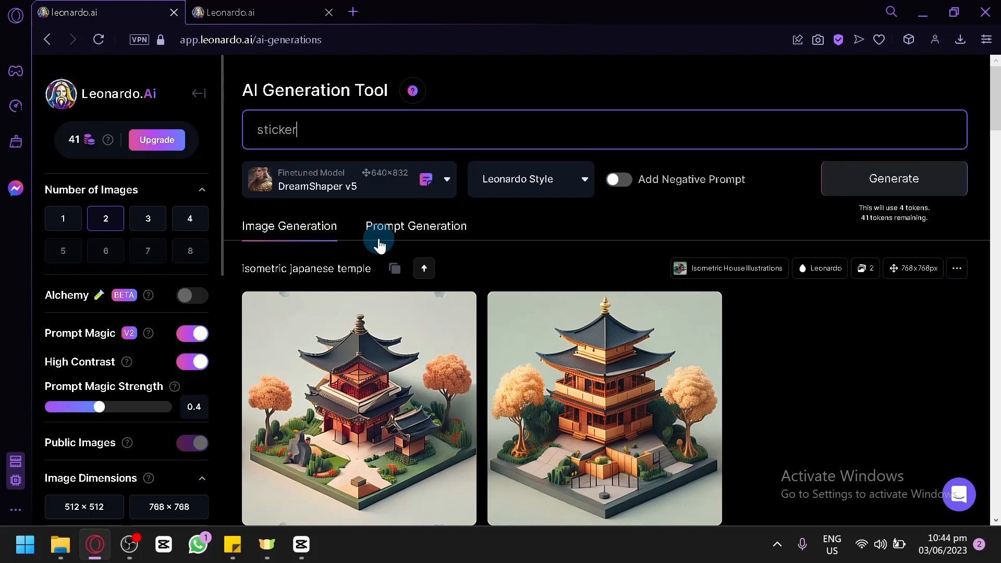
pyautogui.write('/')
pyautogui.press('BackSpace')
pyautogui.write('spider man')
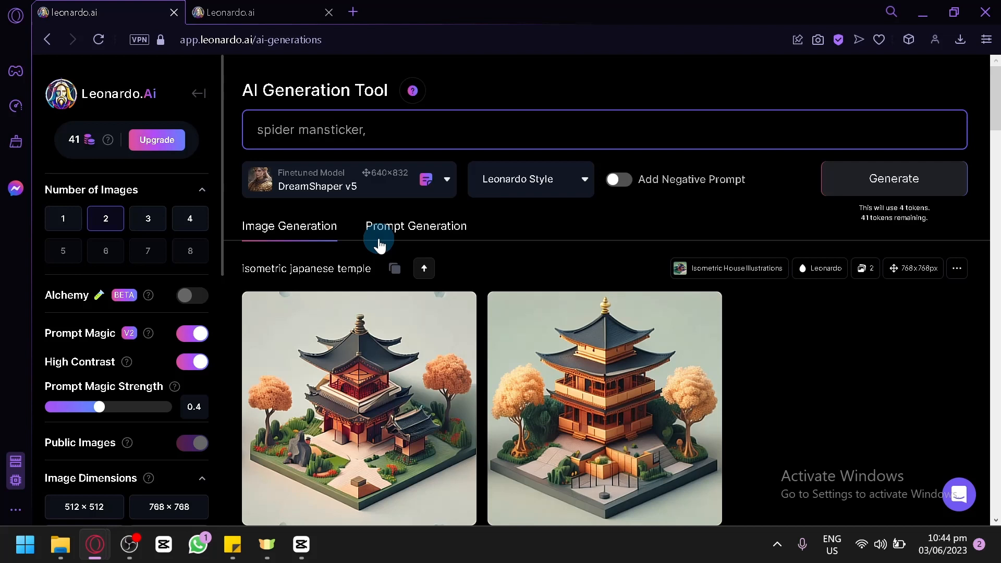
pyautogui.write(',')
pyautogui.press('End')
pyautogui.write('hd, high qul')
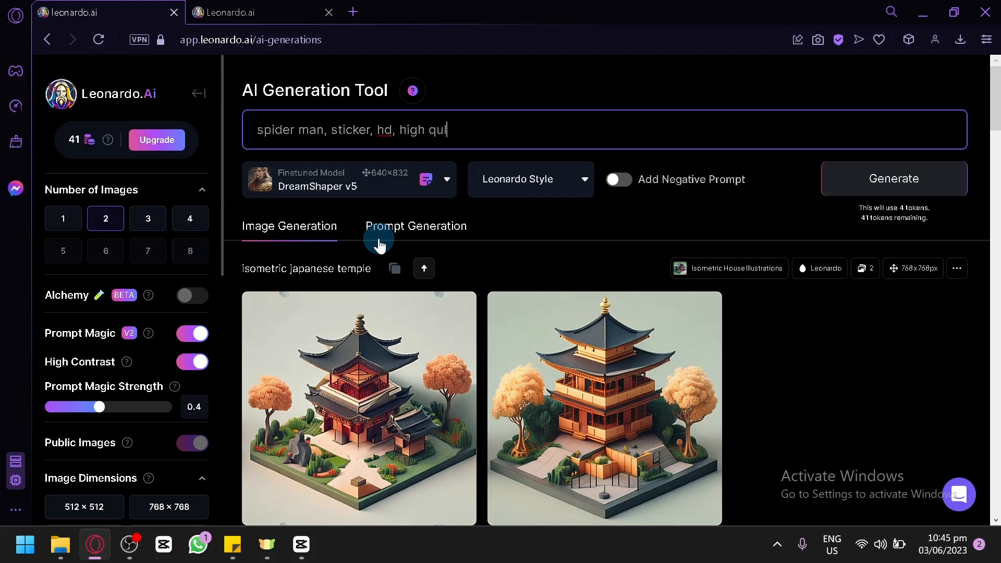
pyautogui.write('aity')
pyautogui.press('BackSpace')
pyautogui.press('BackSpace')
pyautogui.press('BackSpace')
pyautogui.press('BackSpace')
pyautogui.press('BackSpace')
pyautogui.write('ai')
pyautogui.press('BackSpace')
pyautogui.write('lity, 4')
pyautogui.write('k,')
pyautogui.write(' p3d')
pyautogui.press('BackSpace')
pyautogui.press('BackSpace')
pyautogui.press('BackSpace')
pyautogui.write('3d')
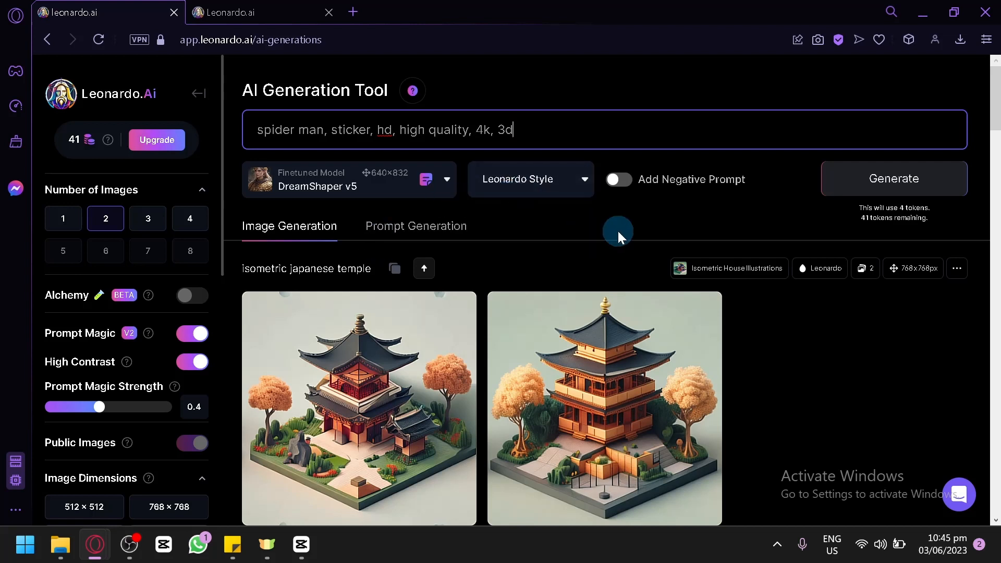
# Step: Generate images from the Spider-Man sticker prompt and review the two results
pyautogui.click(916, 195)
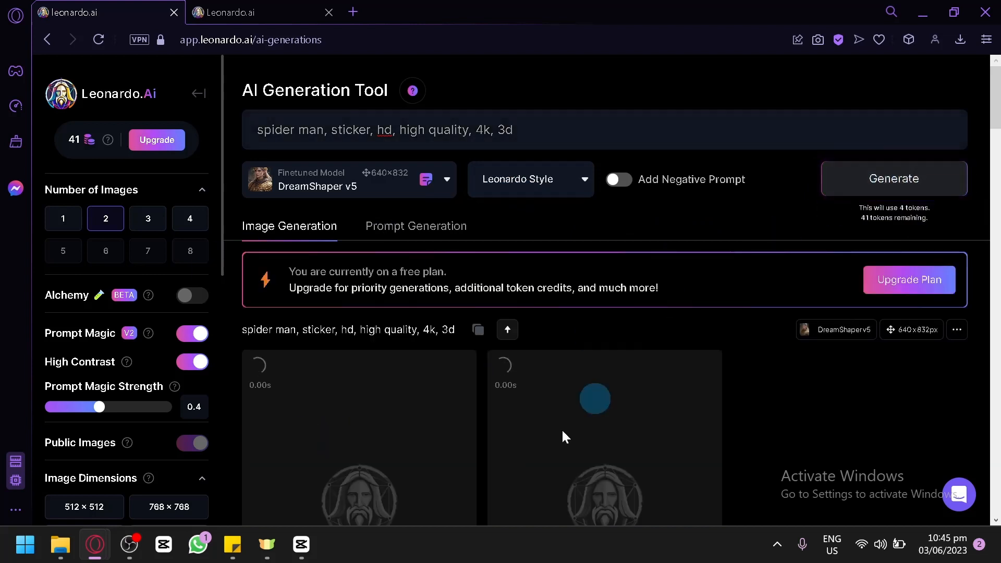
pyautogui.scroll(-4, 511, 333)
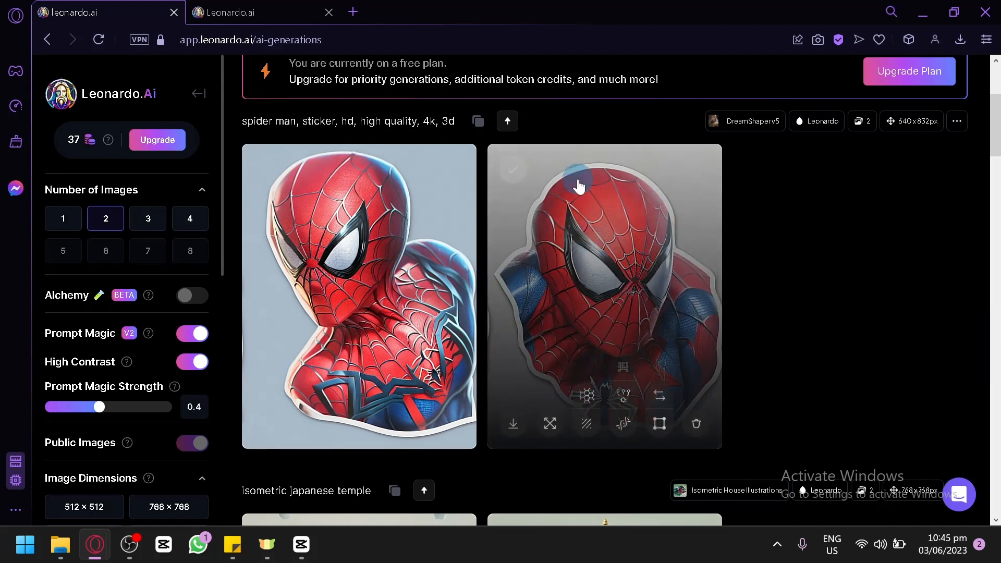
pyautogui.scroll(2, 458, 230)
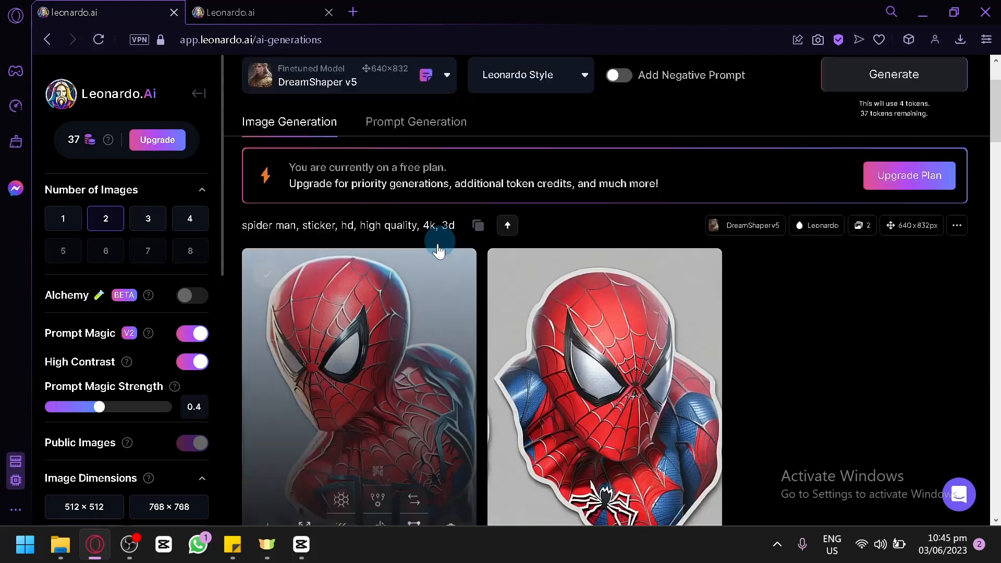
pyautogui.scroll(-2, 391, 289)
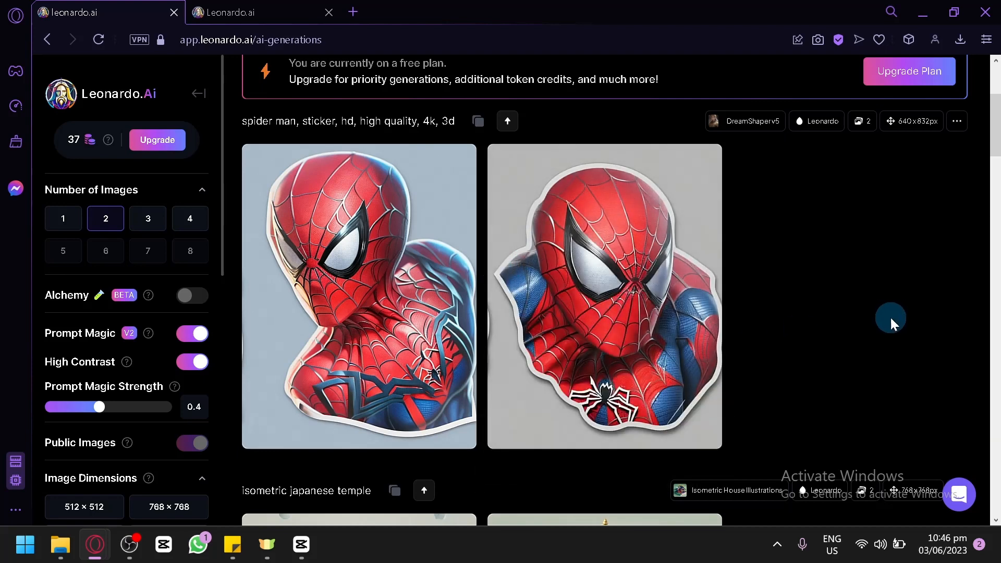
pyautogui.scroll(4, 891, 316)
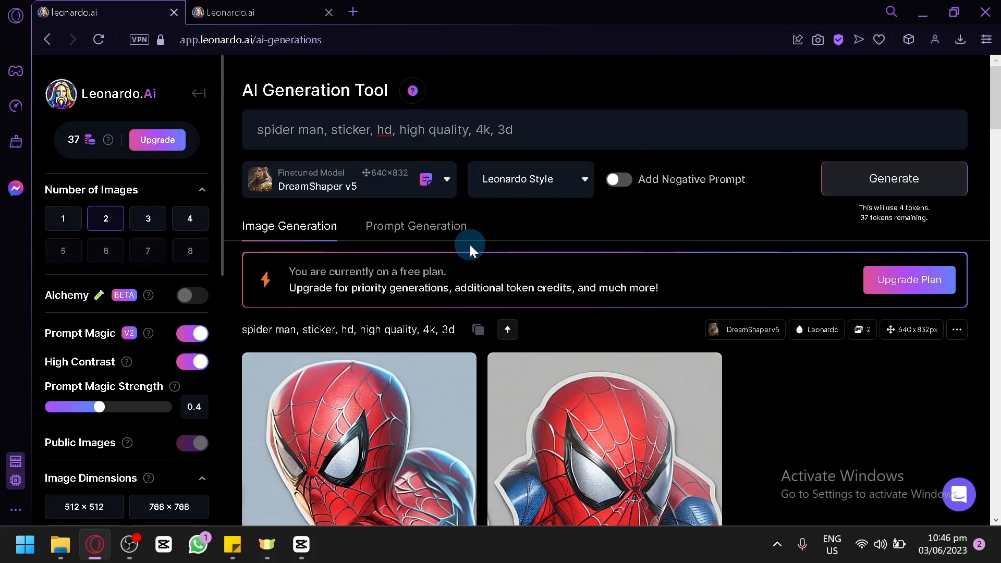
pyautogui.click(250, 11)
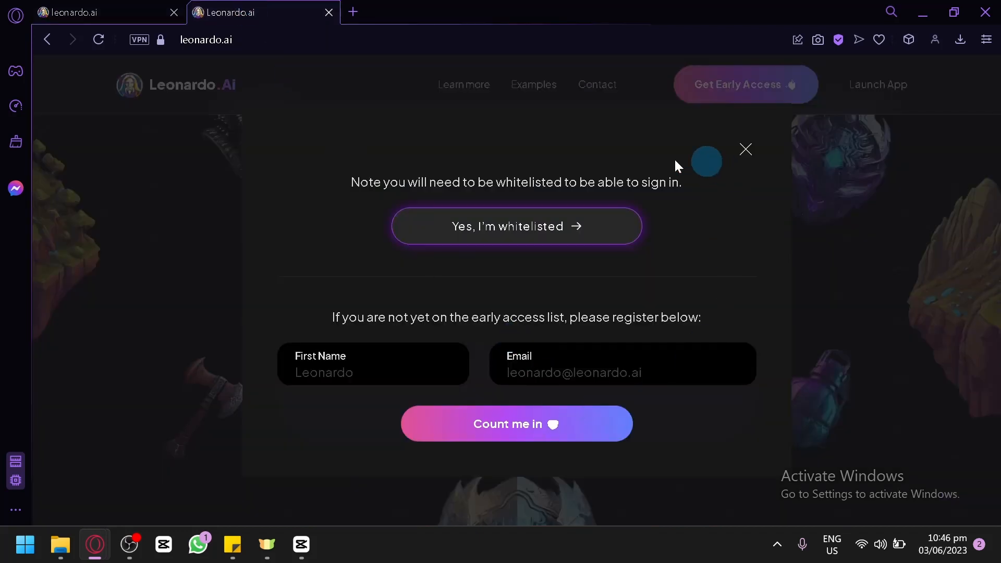
# Step: Launch the app as a whitelisted user, close the landing tab, and open the kitten sticker creation from Recent Creations
pyautogui.click(526, 218)
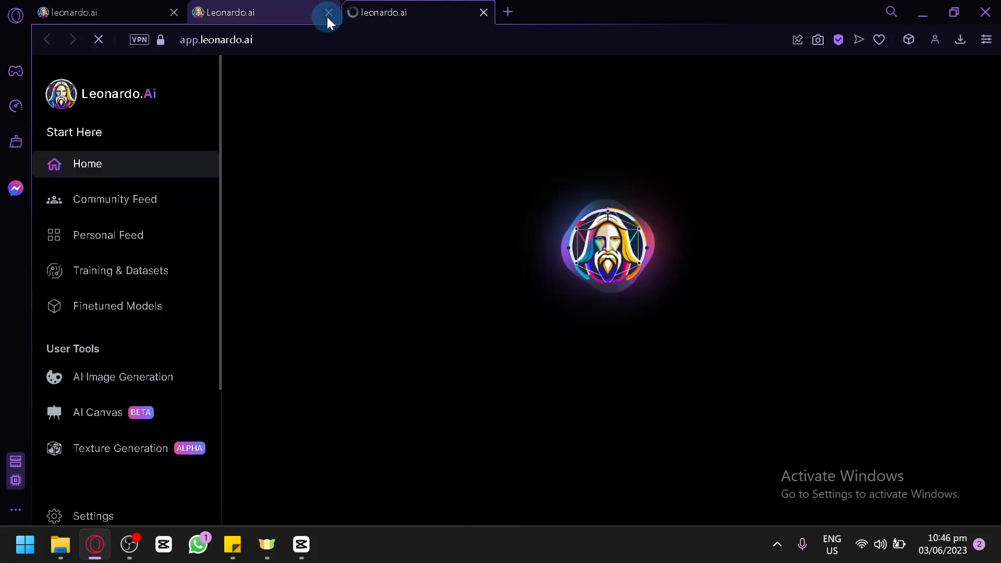
pyautogui.click(328, 12)
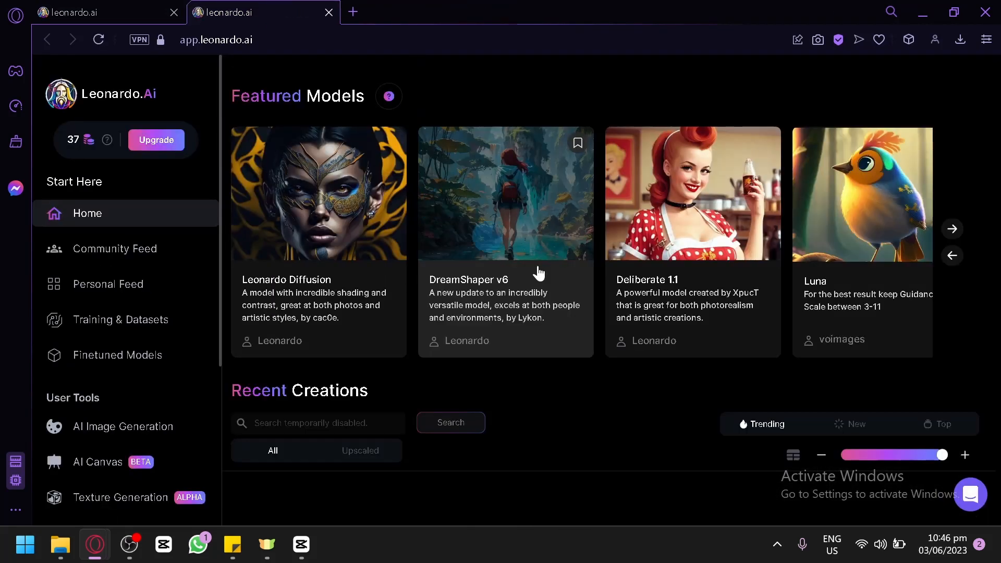
pyautogui.scroll(-6, 630, 353)
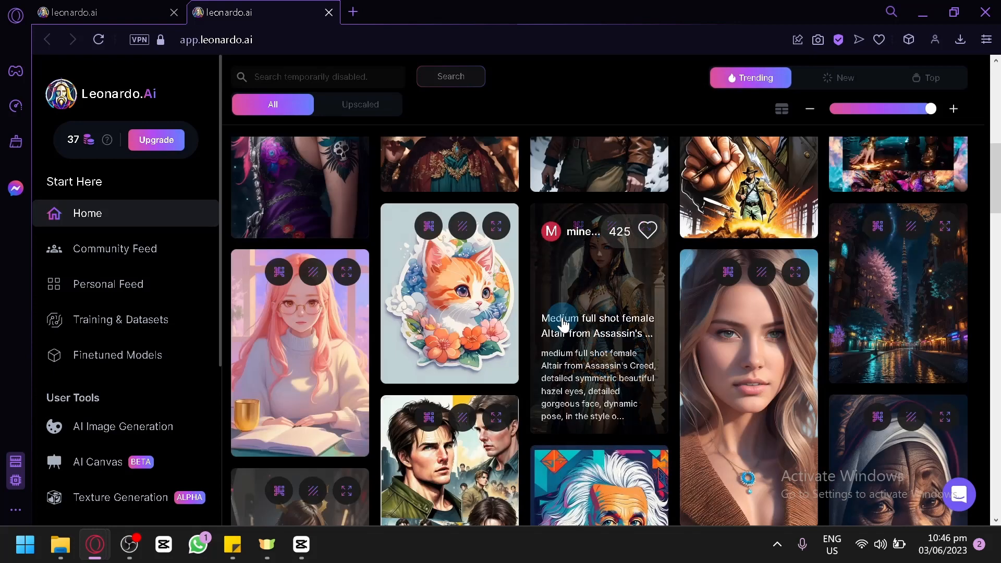
pyautogui.click(476, 301)
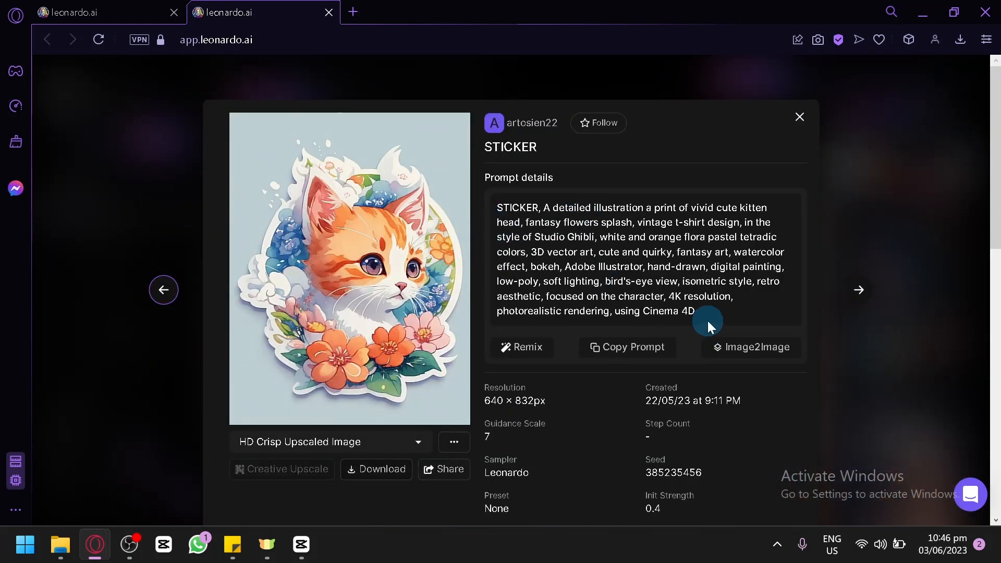
# Step: Copy the kitten sticker's full prompt text
pyautogui.moveTo(707, 311); pyautogui.dragTo(112, 131)
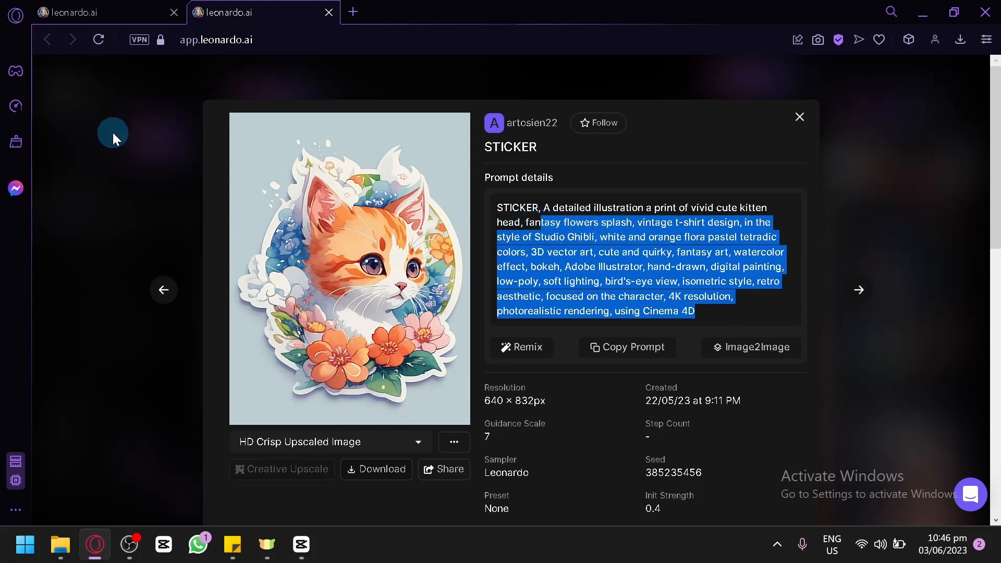
pyautogui.moveTo(113, 134); pyautogui.dragTo(112, 133)
pyautogui.moveTo(743, 315); pyautogui.dragTo(498, 213)
pyautogui.hotkey('ctrl', 'c')
pyautogui.click(589, 238)
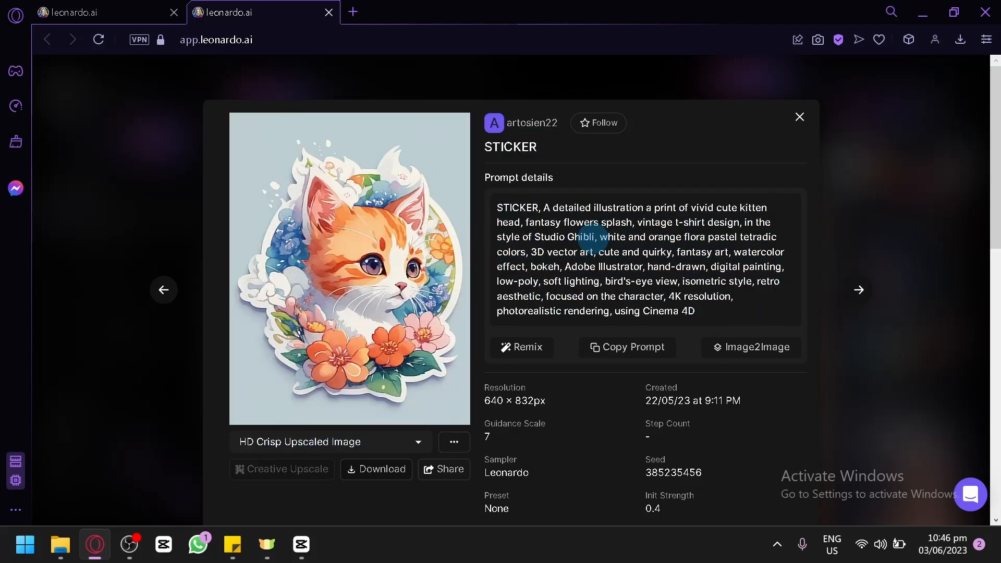
pyautogui.click(656, 358)
# Step: In the AI Generation Tool tab, replace the prompt with the copied kitten prompt and change 'STICKER' to 'sticker'
pyautogui.click(103, 12)
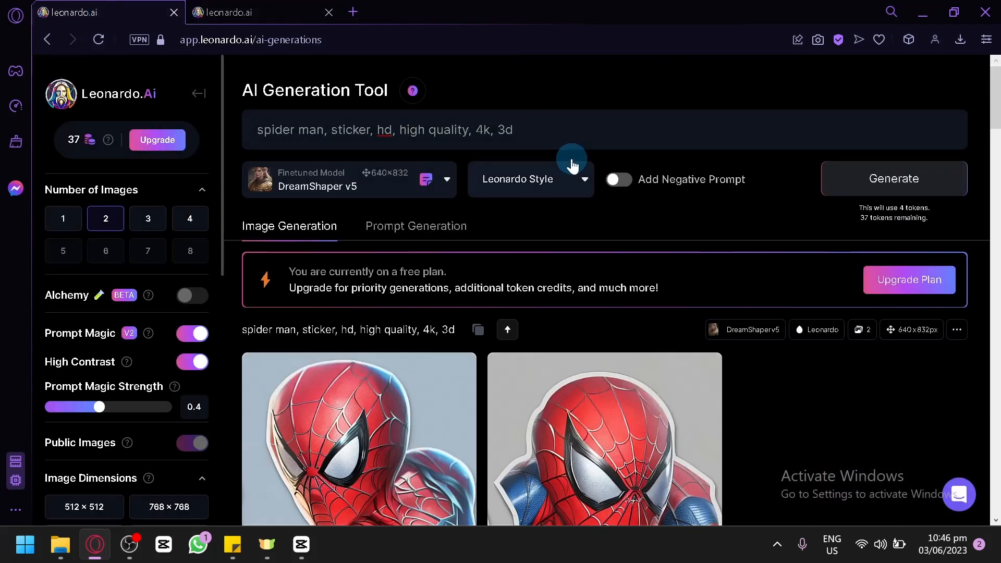
pyautogui.click(570, 139)
pyautogui.hotkey('ctrl', 'a')
pyautogui.hotkey('ctrl', 'v')
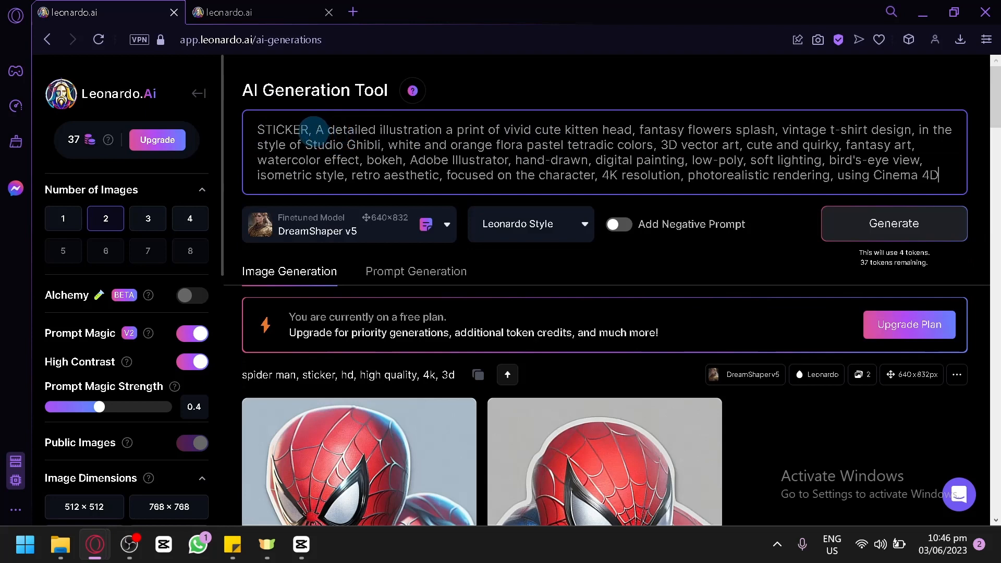
pyautogui.press('BackSpace')
pyautogui.press('BackSpace')
pyautogui.press('BackSpace')
pyautogui.press('BackSpace')
pyautogui.press('BackSpace')
pyautogui.press('BackSpace')
pyautogui.press('BackSpace')
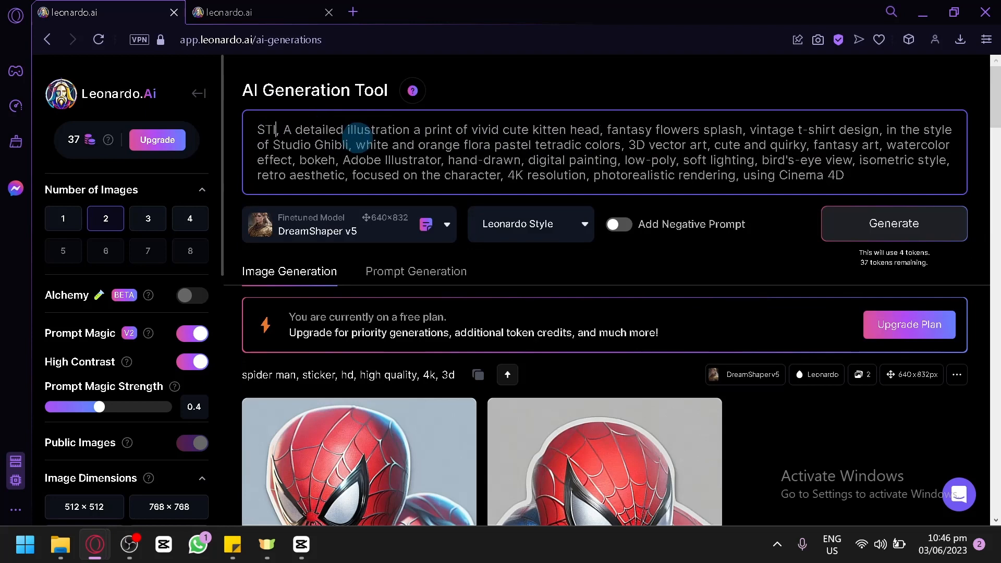
pyautogui.write('sticker')
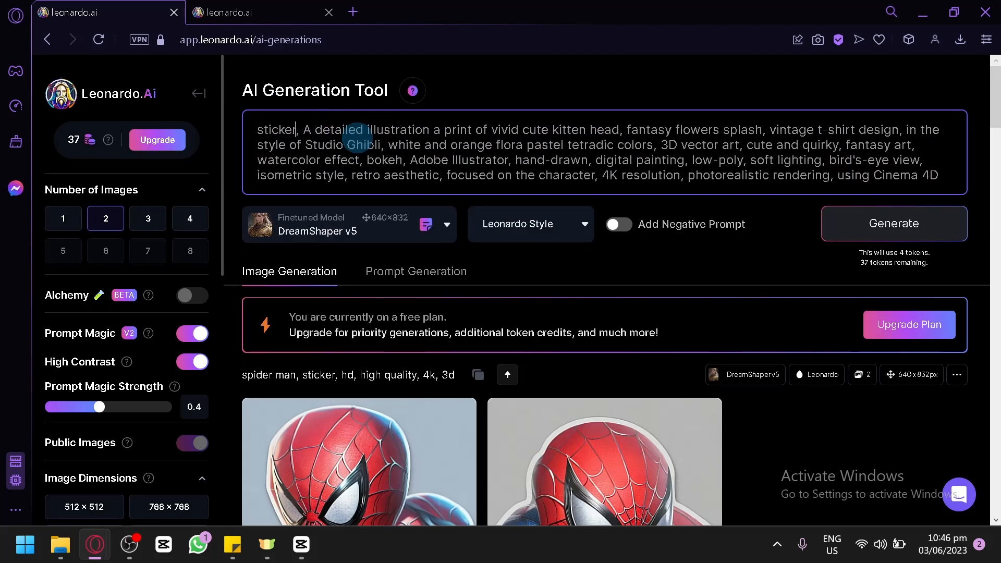
# Step: Generate images from the kitten sticker prompt and review the results
pyautogui.click(929, 241)
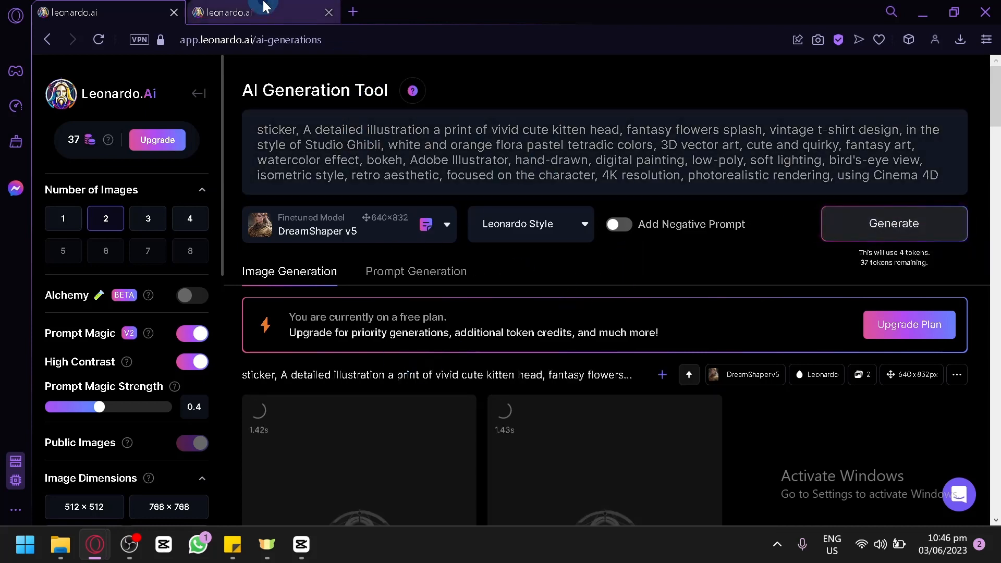
pyautogui.click(245, 12)
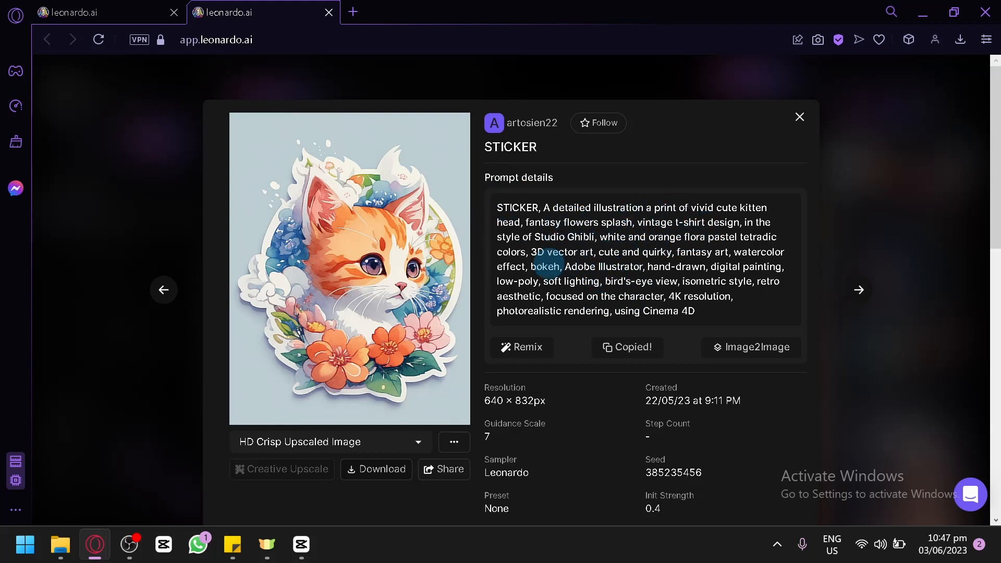
pyautogui.click(83, 9)
pyautogui.scroll(-5, 471, 252)
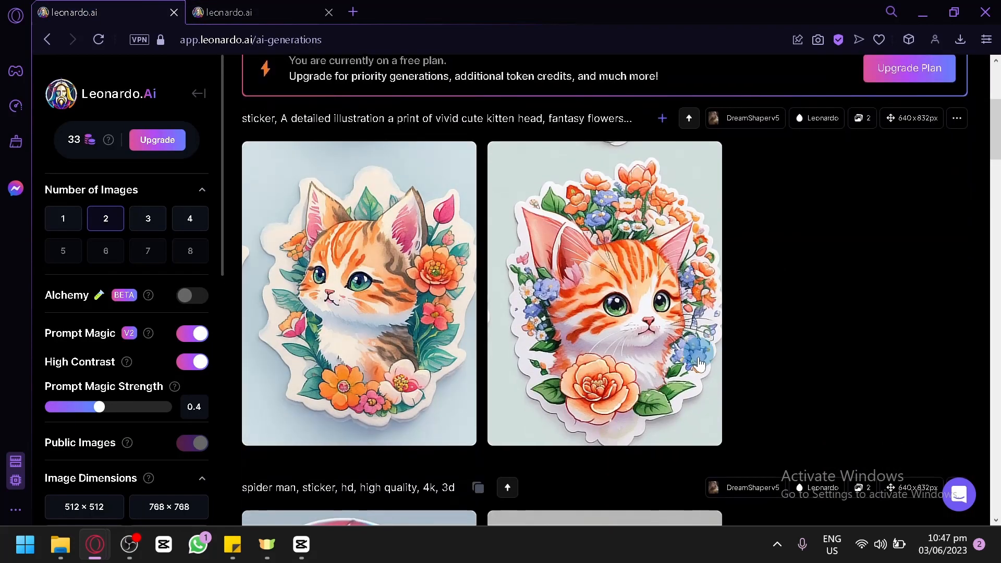
pyautogui.moveTo(370, 258)
pyautogui.scroll(5, 831, 277)
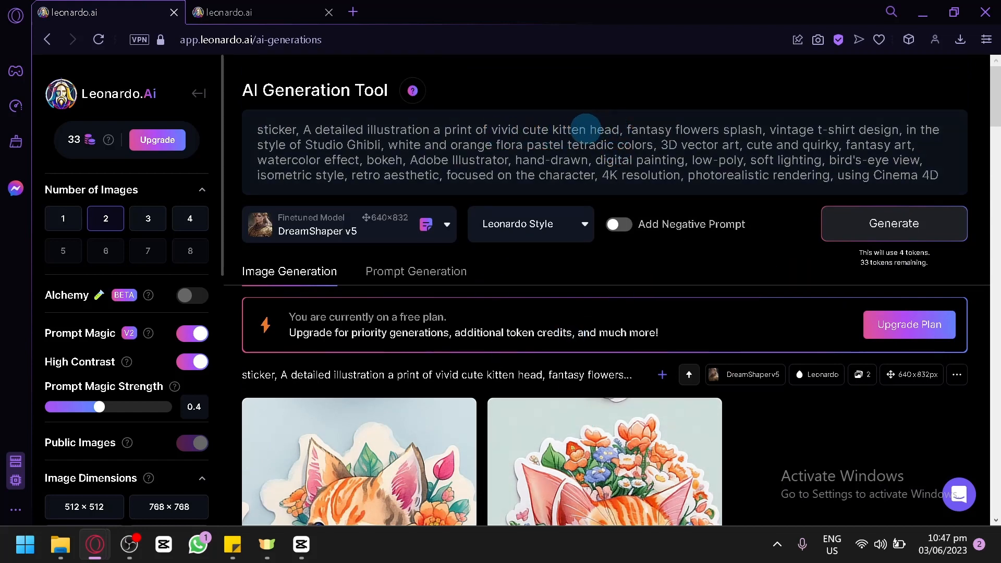
# Step: Replace 'kitten' with 'otter' in the prompt
pyautogui.click(581, 129)
pyautogui.press('BackSpace')
pyautogui.press('BackSpace')
pyautogui.press('BackSpace')
pyautogui.press('BackSpace')
pyautogui.press('BackSpace')
pyautogui.press('BackSpace')
pyautogui.write('otter')
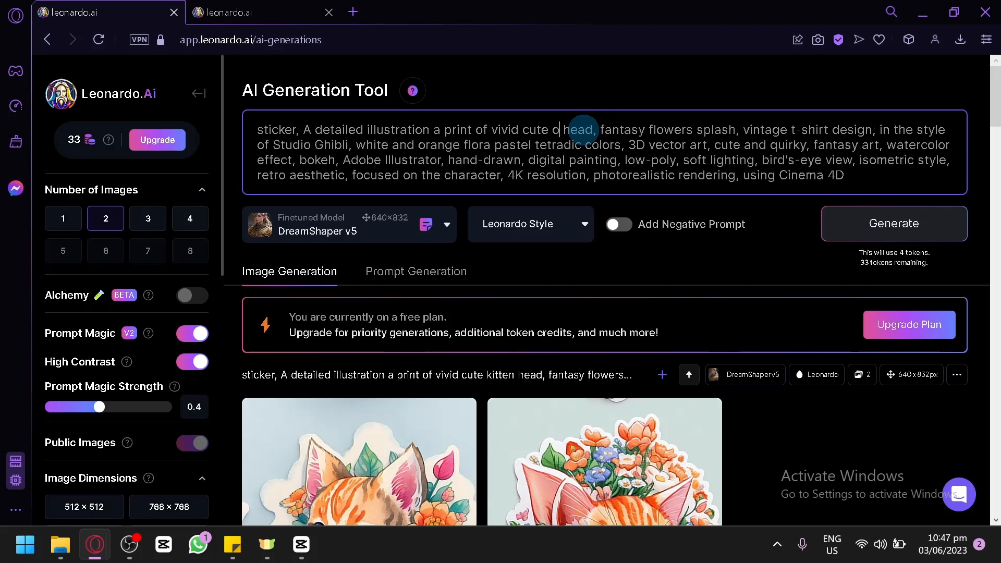
# Step: Generate images from the otter sticker prompt
pyautogui.click(831, 224)
pyautogui.scroll(-3, 709, 340)
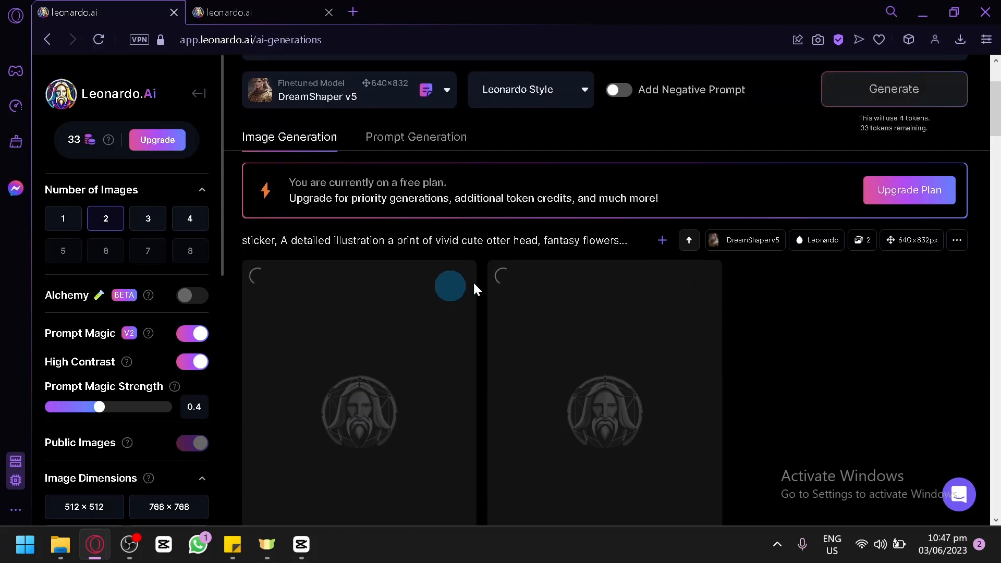
pyautogui.scroll(-3, 508, 315)
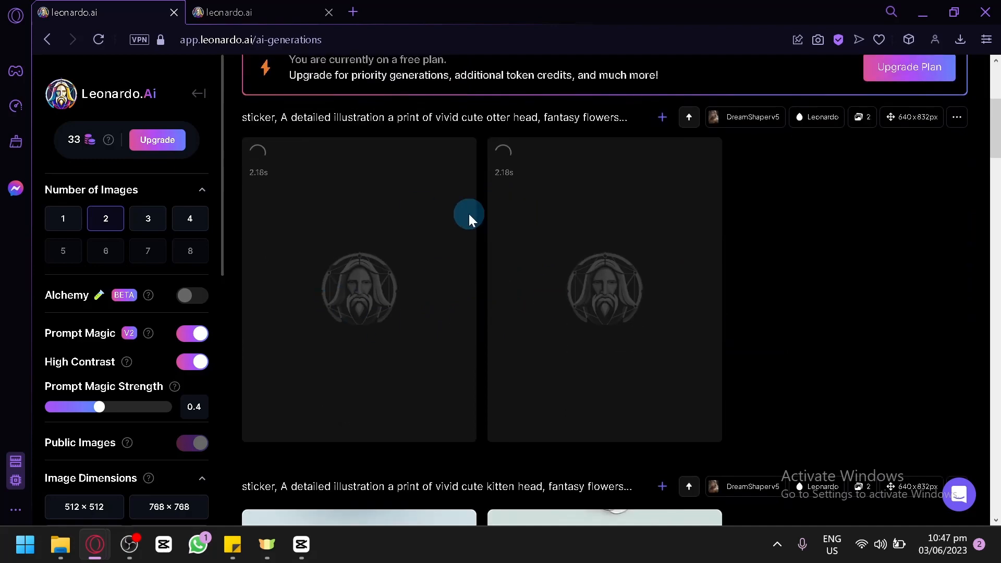
pyautogui.scroll(3, 468, 214)
# Step: Close the kitten creation details and browse the Recent Creations feed
pyautogui.click(248, 10)
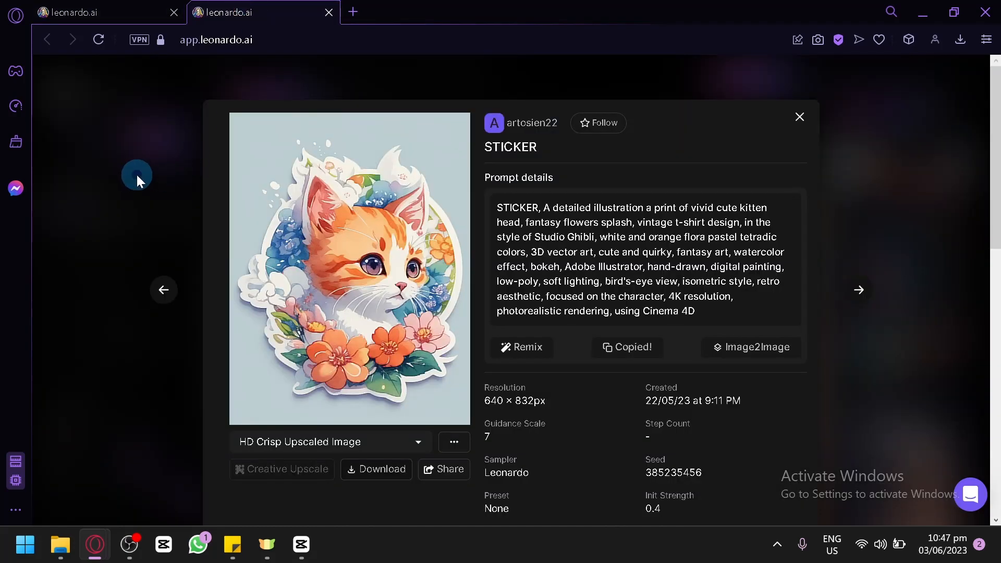
pyautogui.click(136, 173)
pyautogui.scroll(-5, 730, 231)
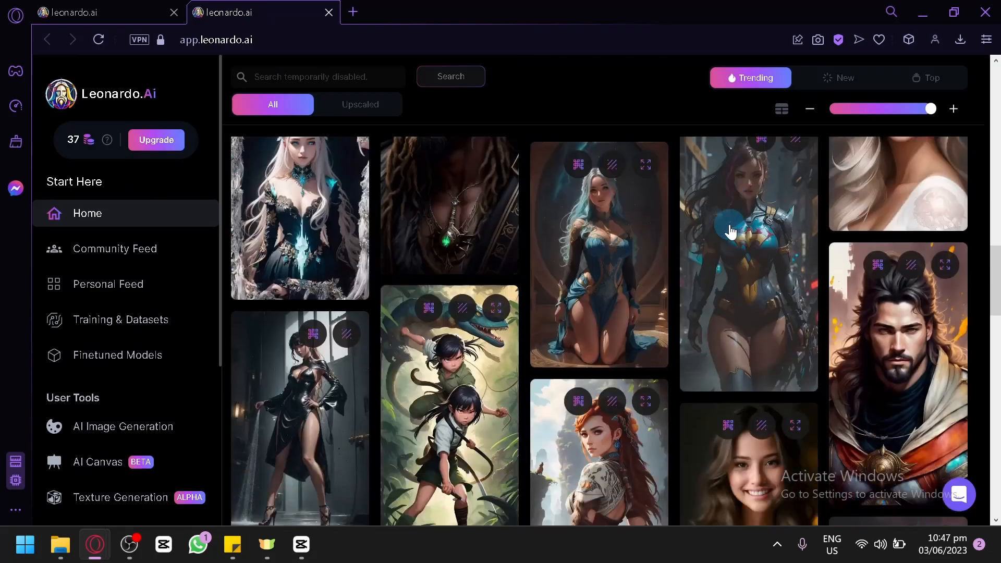
pyautogui.scroll(-10, 730, 231)
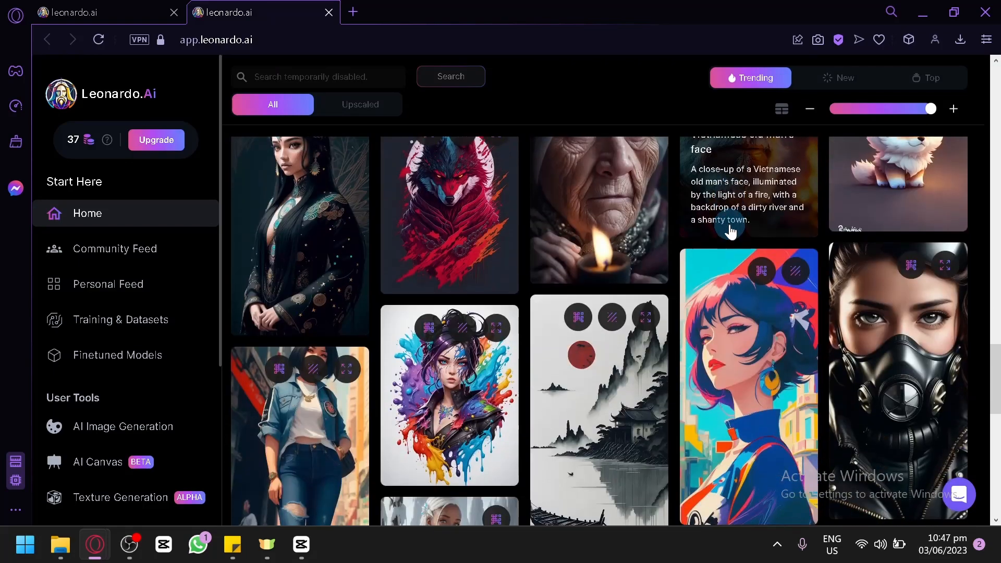
pyautogui.scroll(2, 730, 231)
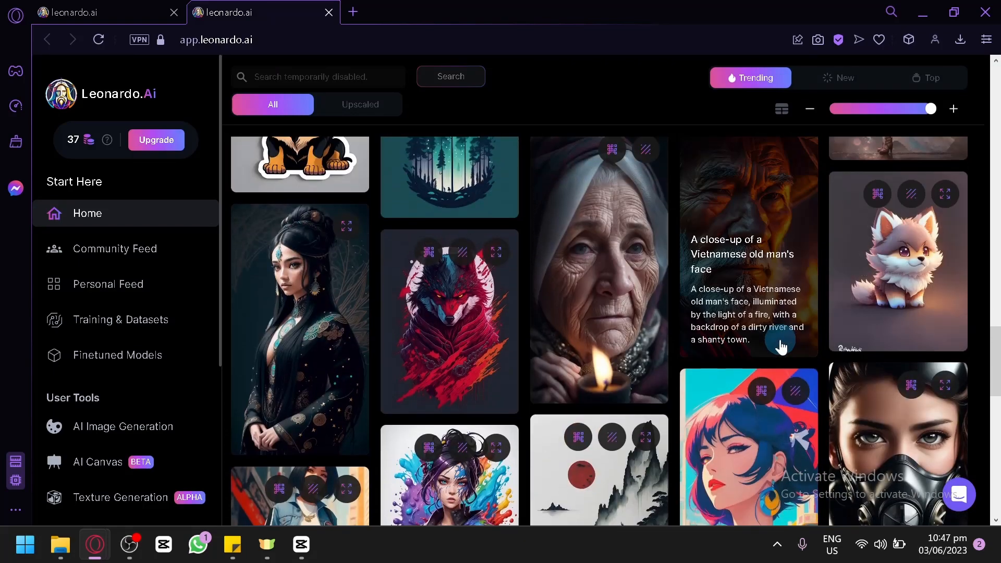
pyautogui.scroll(-3, 776, 348)
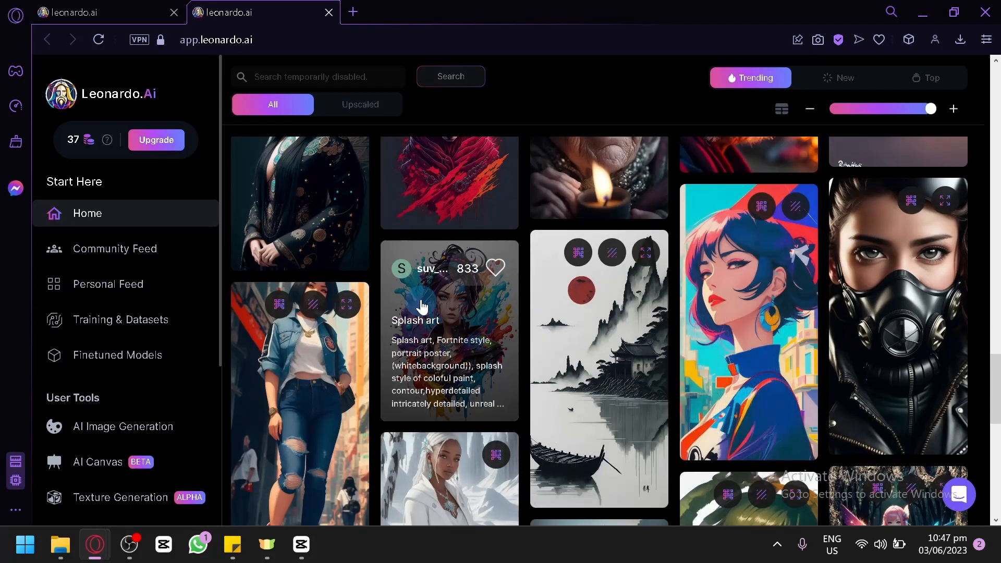
pyautogui.scroll(-10, 653, 280)
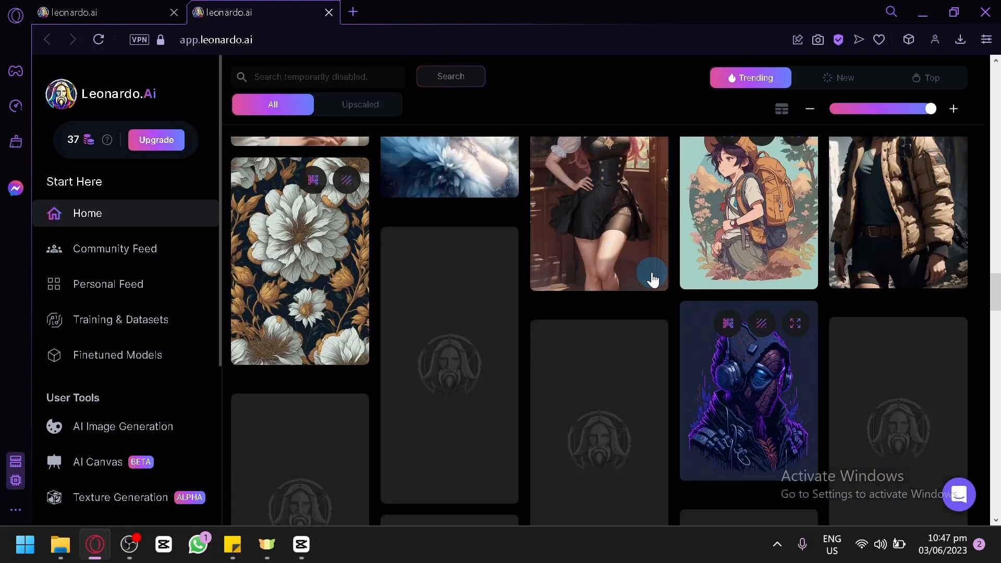
pyautogui.scroll(1, 652, 280)
pyautogui.scroll(-2, 653, 280)
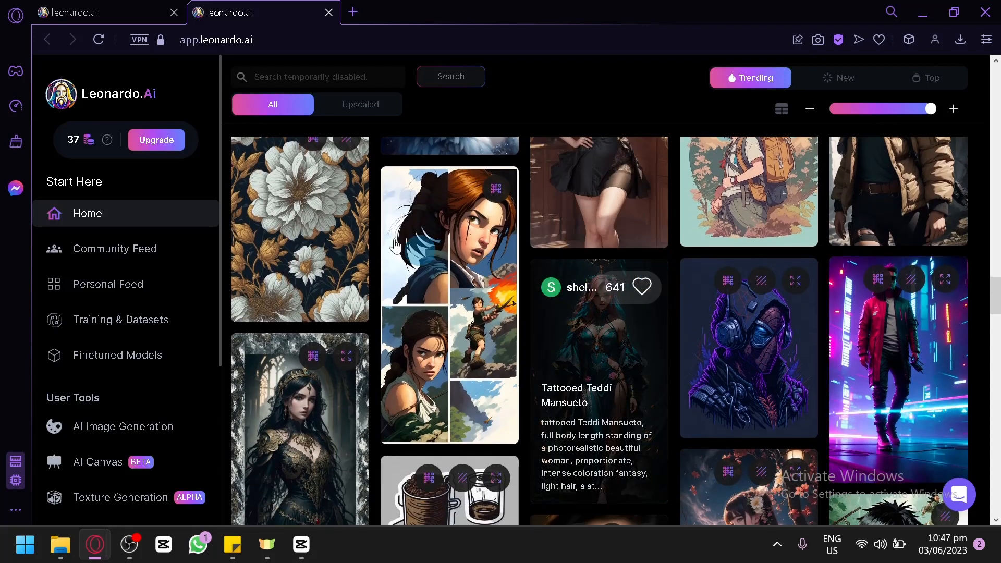
pyautogui.scroll(-5, 418, 269)
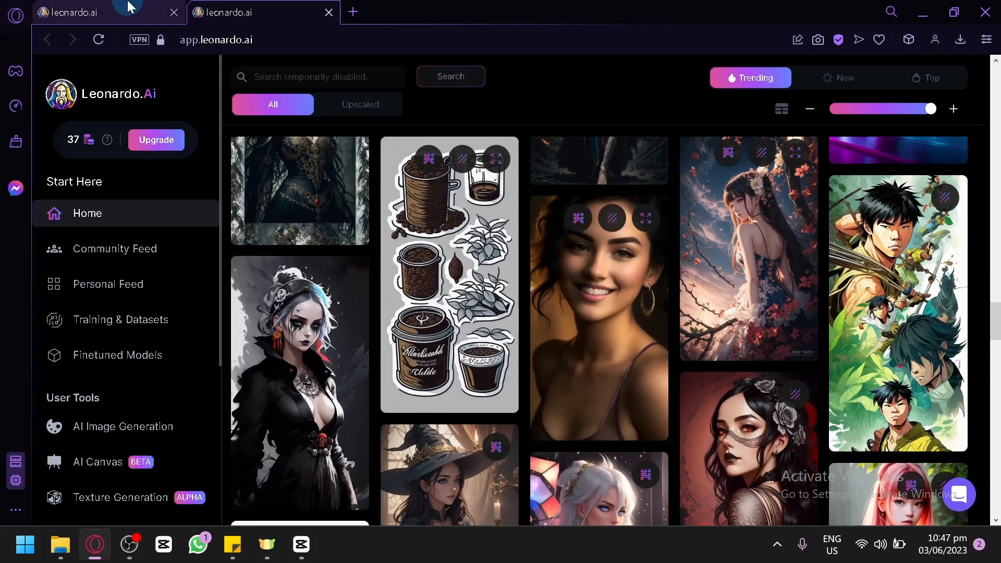
# Step: Review the otter sticker results and look through the finetuned model list
pyautogui.click(106, 7)
pyautogui.scroll(-3, 452, 283)
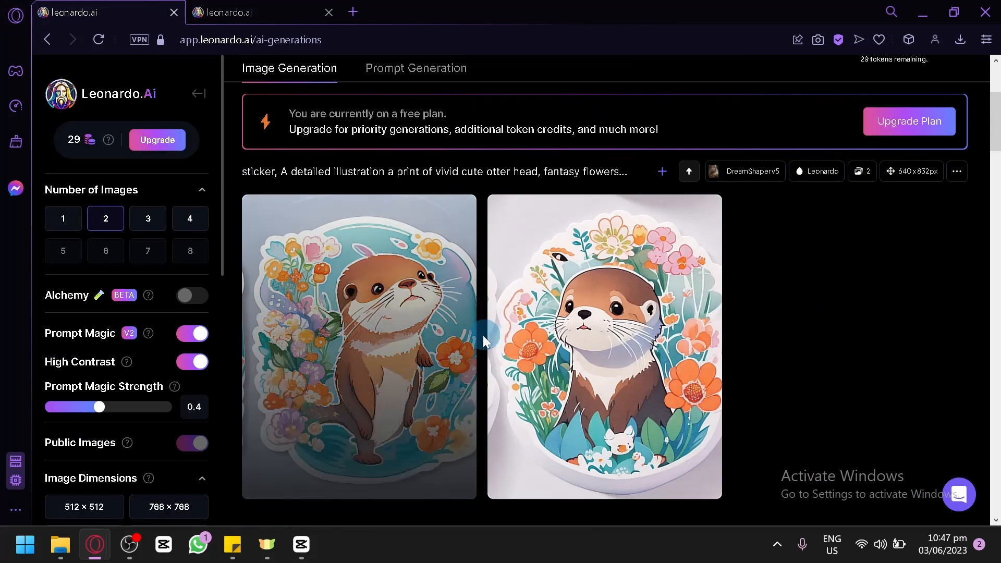
pyautogui.scroll(4, 789, 347)
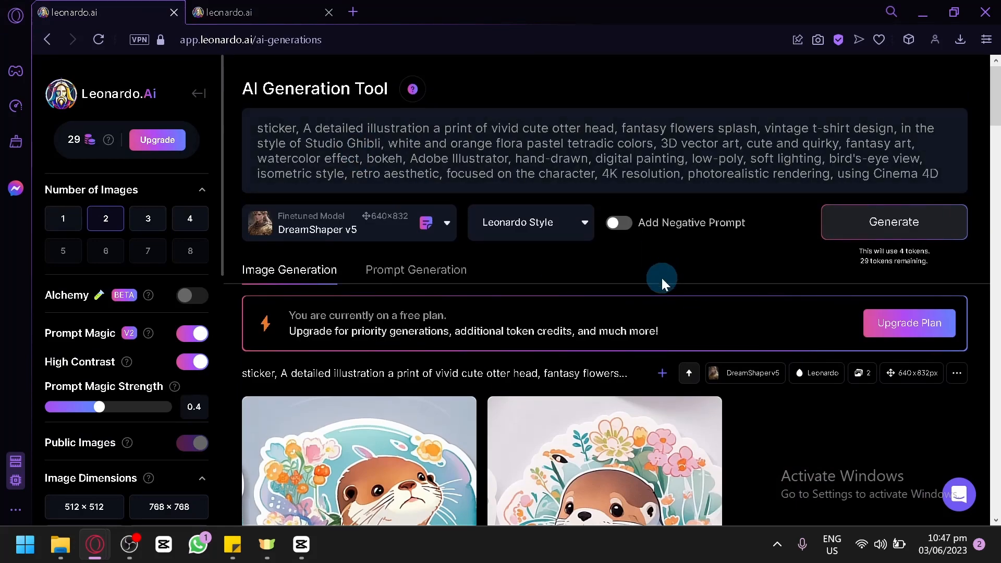
pyautogui.scroll(-15, 661, 282)
pyautogui.scroll(6, 661, 282)
pyautogui.scroll(12, 661, 281)
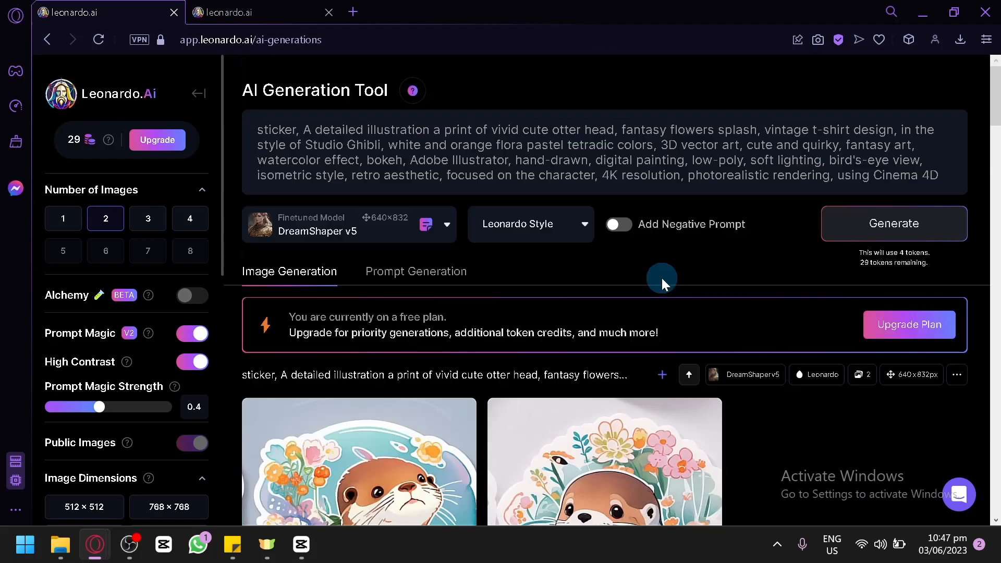
pyautogui.click(424, 232)
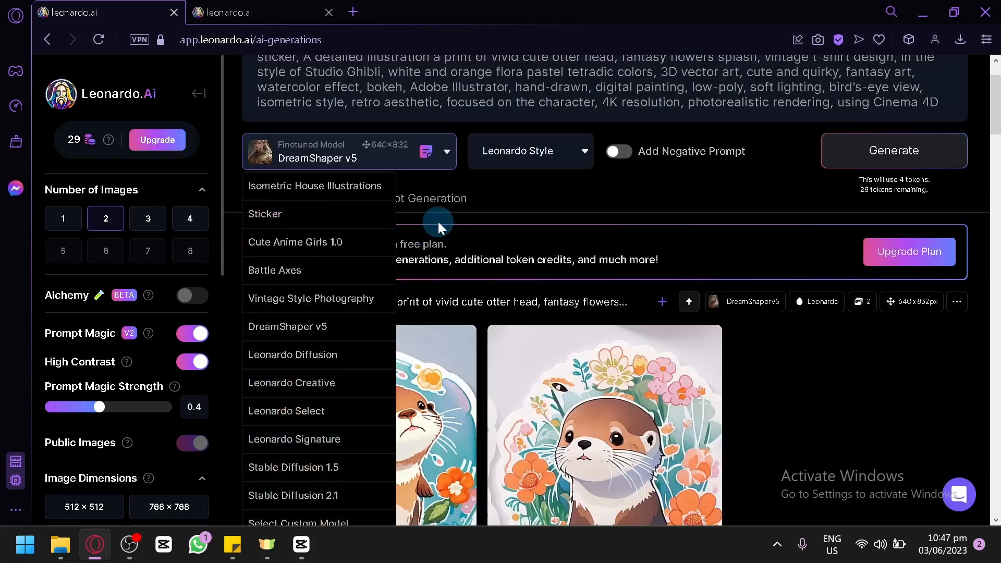
pyautogui.click(438, 223)
# Step: Open Training & Datasets and create a new dataset with the default name and description
pyautogui.click(271, 6)
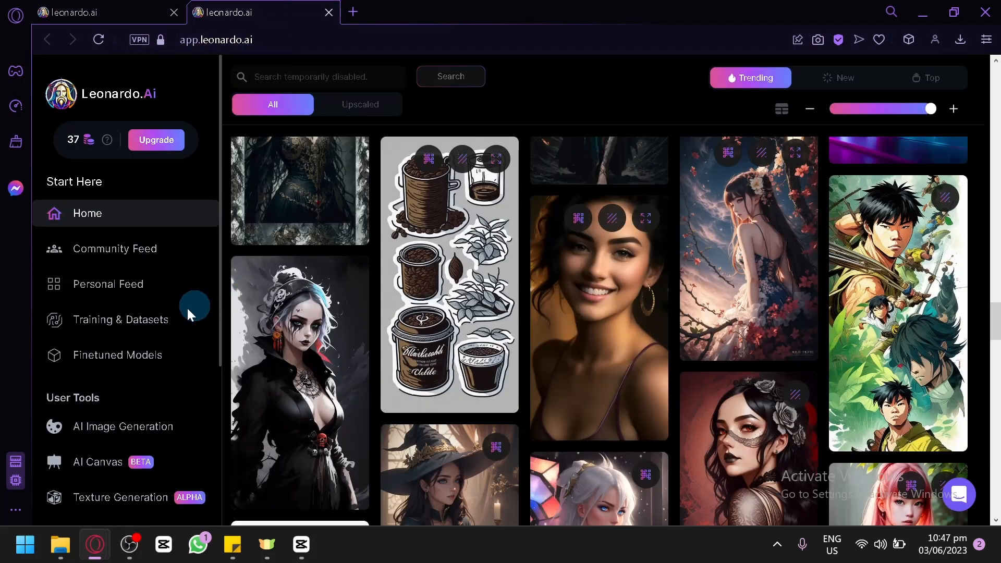
pyautogui.click(95, 334)
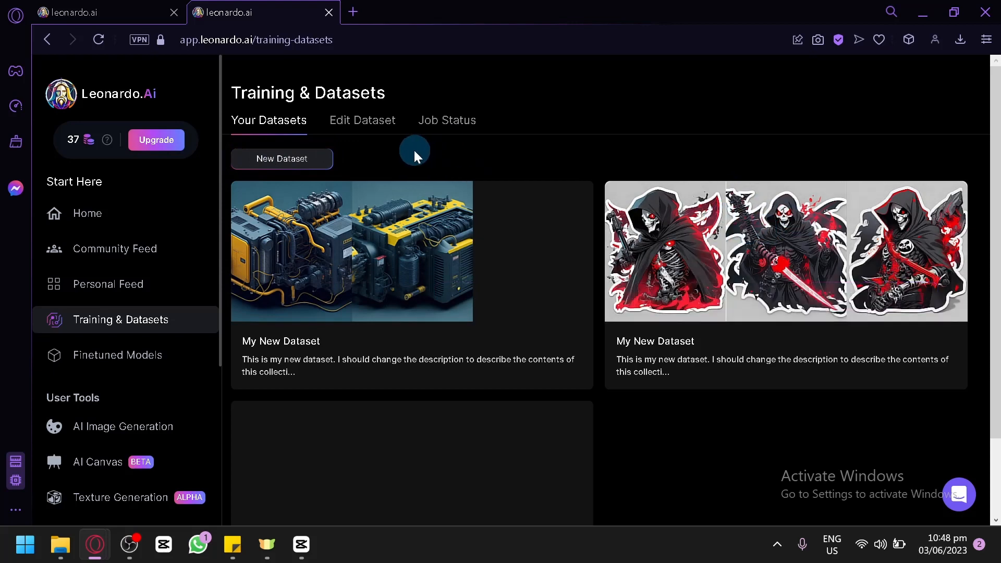
pyautogui.click(324, 158)
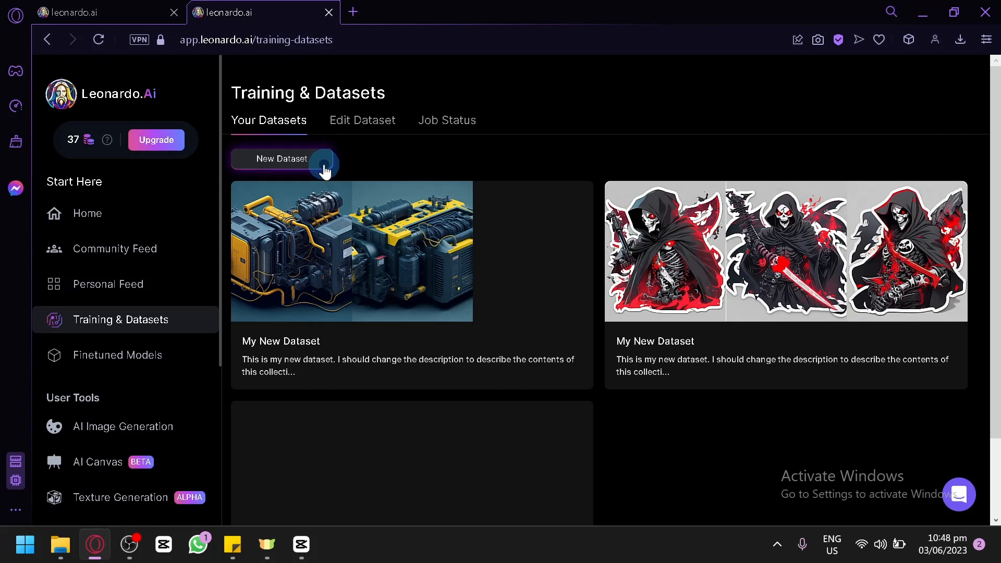
pyautogui.click(324, 165)
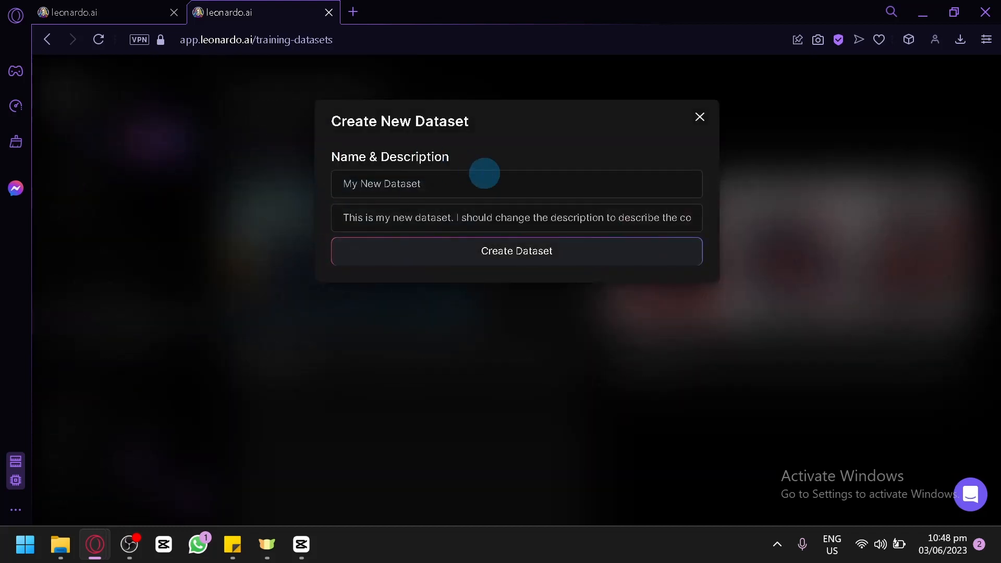
pyautogui.click(498, 241)
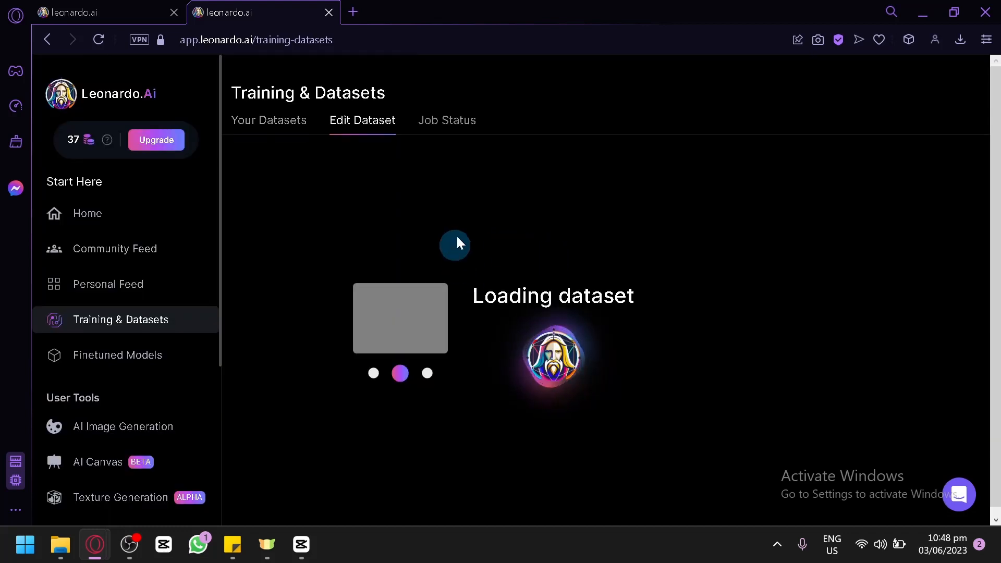
pyautogui.scroll(-4, 508, 325)
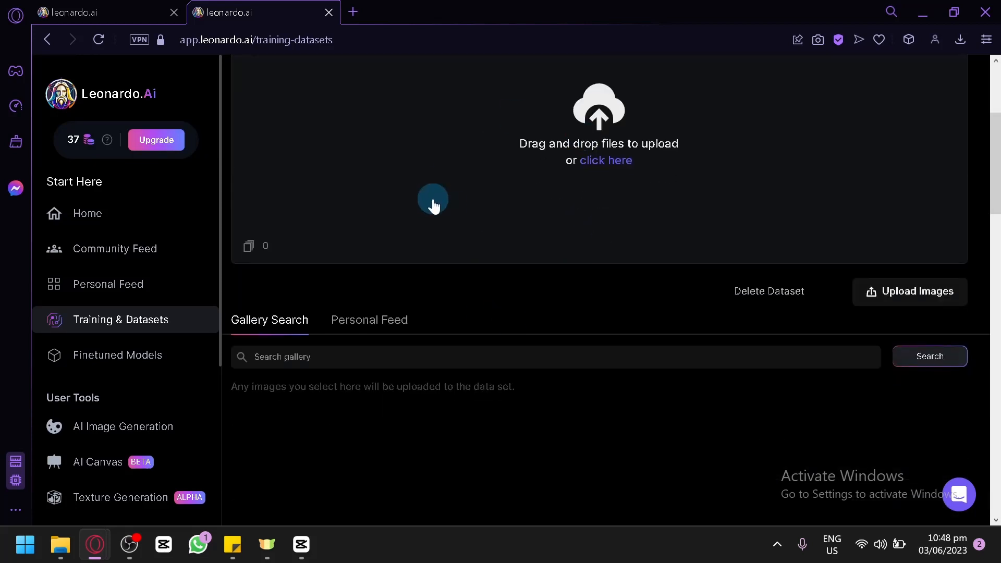
# Step: Look over the new dataset's edit page, including its upload area and gallery search
pyautogui.scroll(3, 433, 201)
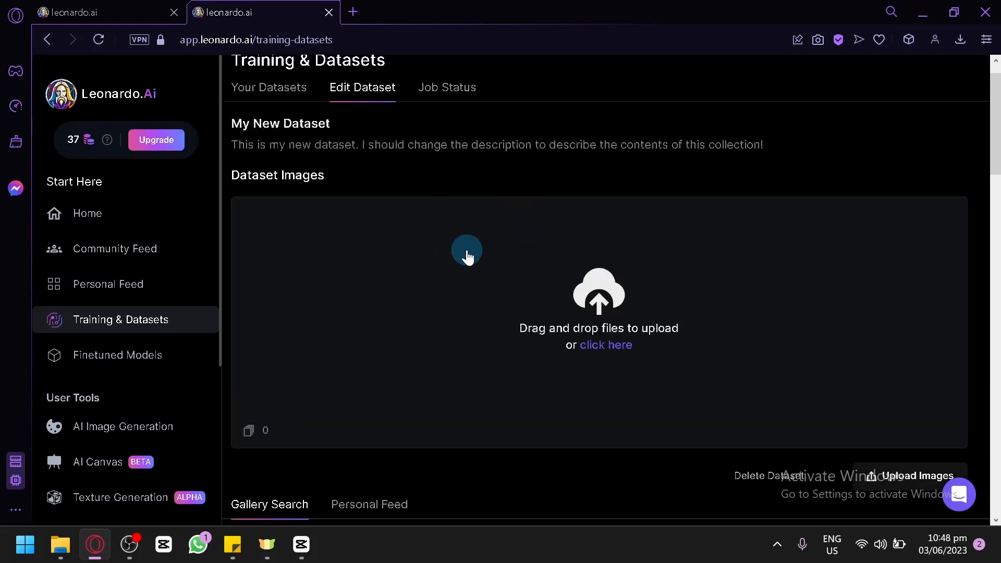
pyautogui.scroll(-9, 467, 256)
pyautogui.scroll(5, 467, 256)
pyautogui.scroll(-2, 467, 255)
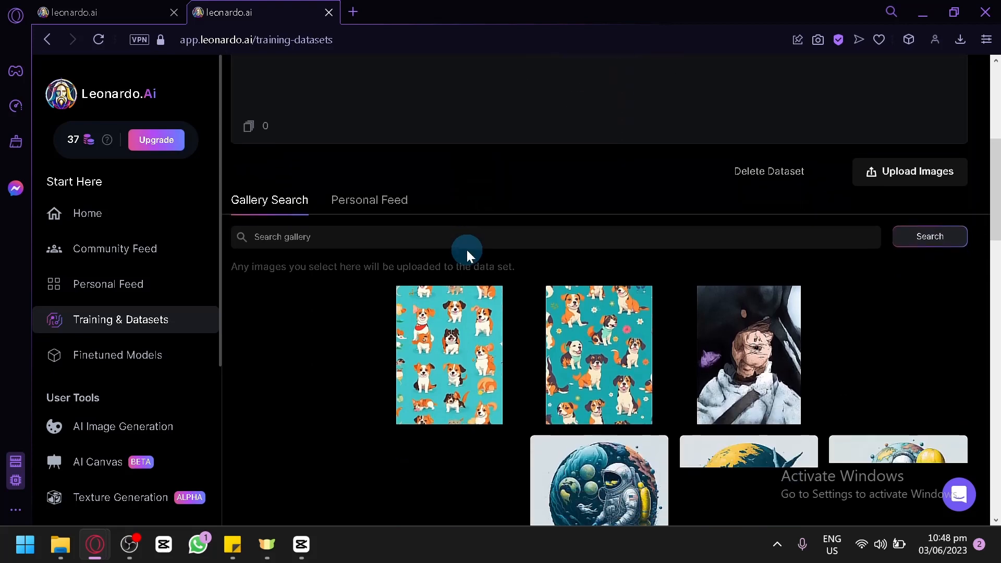
pyautogui.scroll(6, 467, 249)
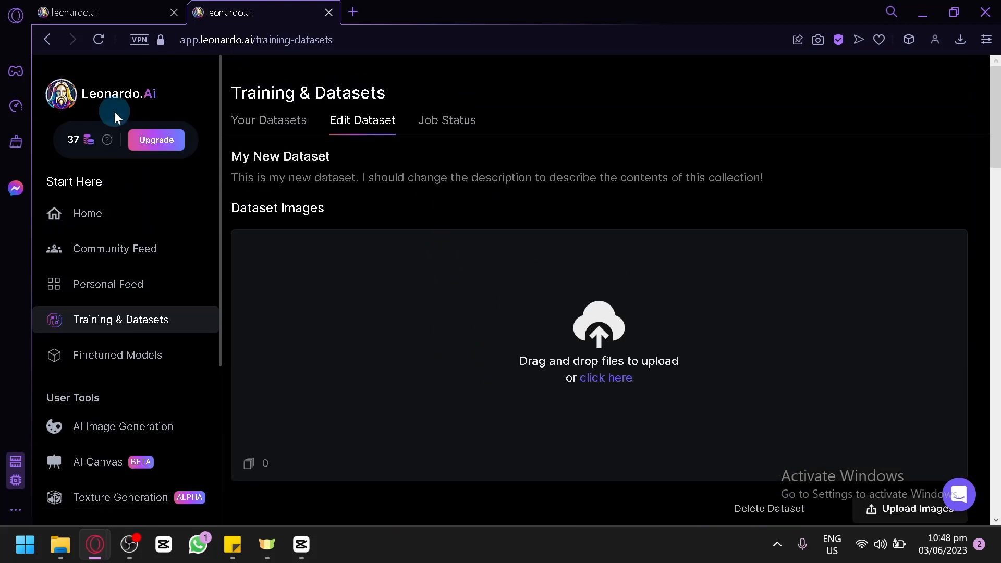
# Step: Return to the generation tab and switch the finetuned model to the custom Sticker model
pyautogui.click(105, 10)
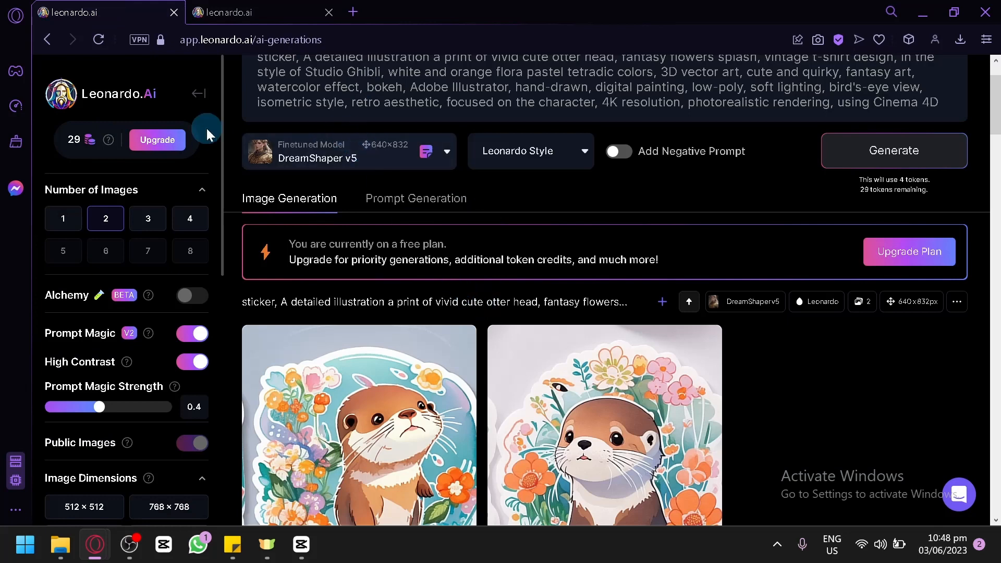
pyautogui.click(341, 156)
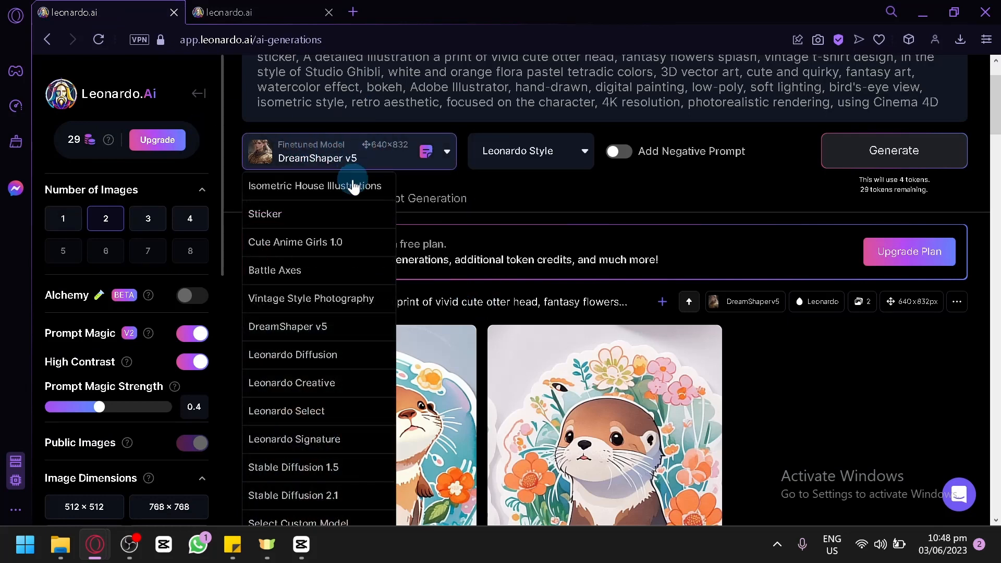
pyautogui.scroll(-4, 330, 235)
pyautogui.click(317, 313)
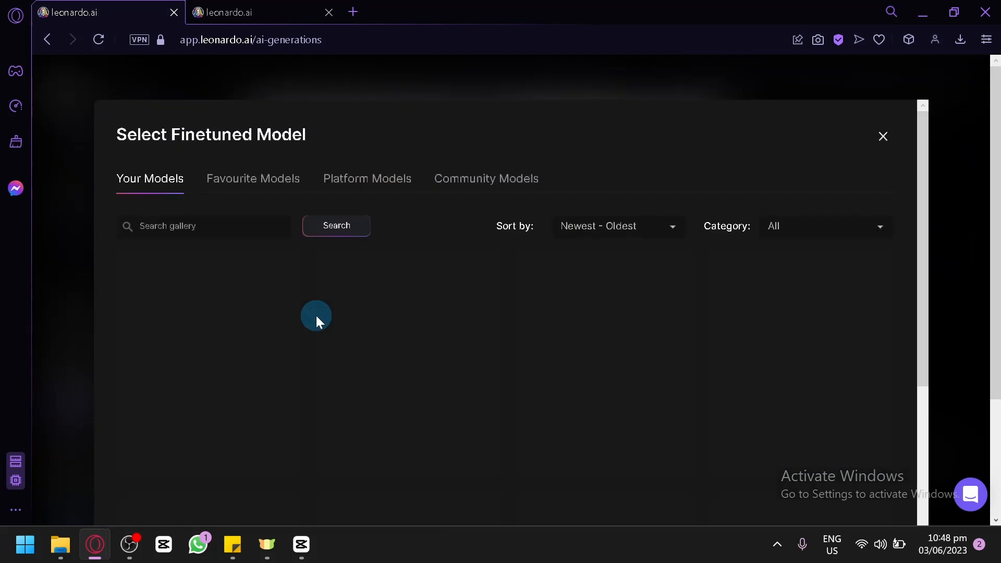
pyautogui.moveTo(261, 316)
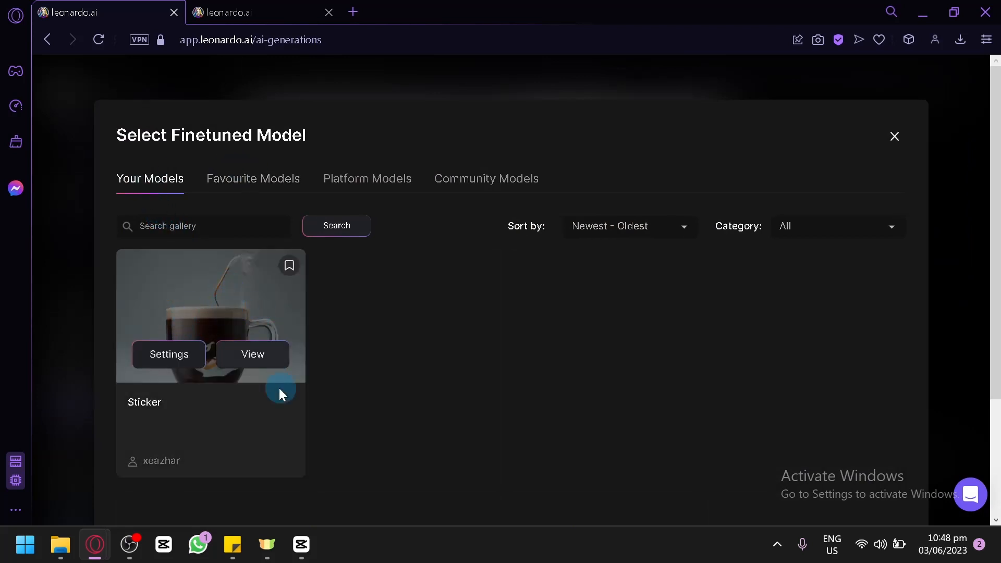
pyautogui.click(264, 355)
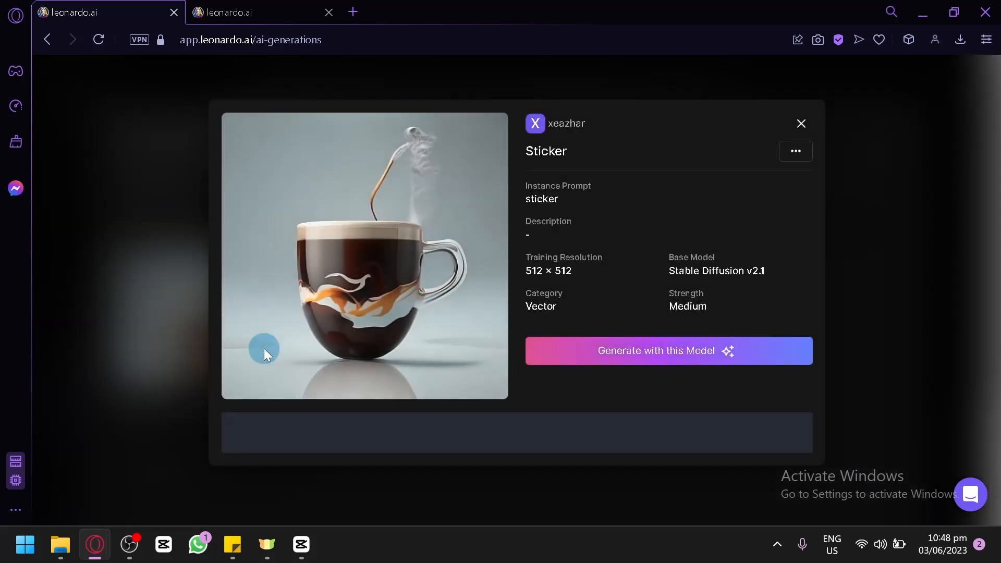
pyautogui.click(642, 350)
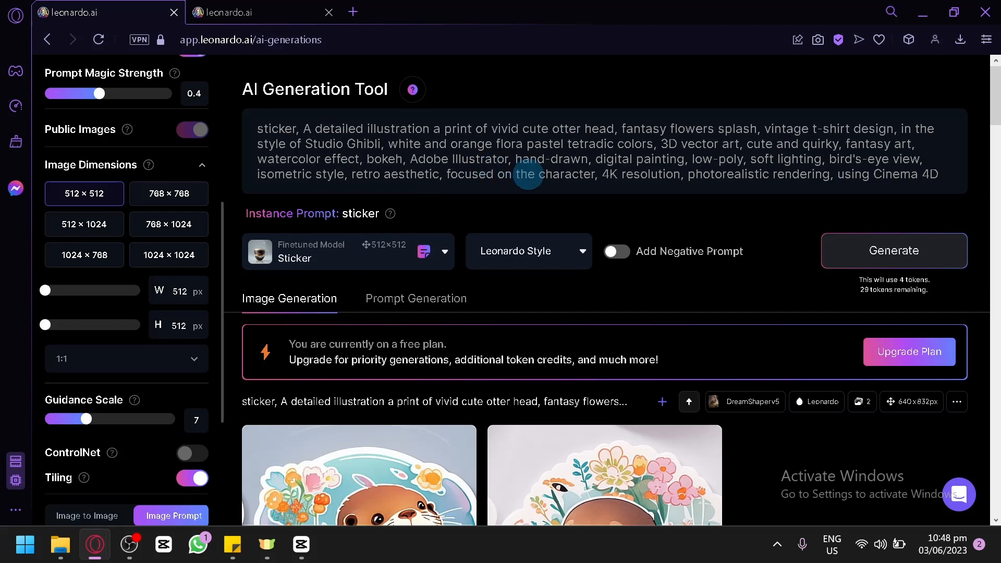
# Step: Replace the prompt with "pyramid of giza sticker", correcting the spelling of pyramid, and generate images
pyautogui.click(528, 174)
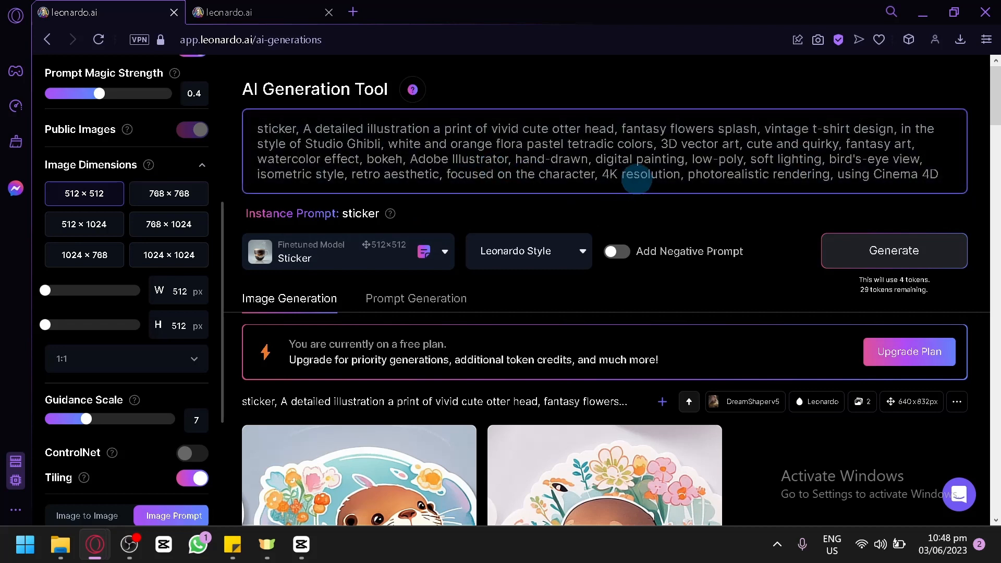
pyautogui.hotkey('ctrl', 'a')
pyautogui.press('BackSpace')
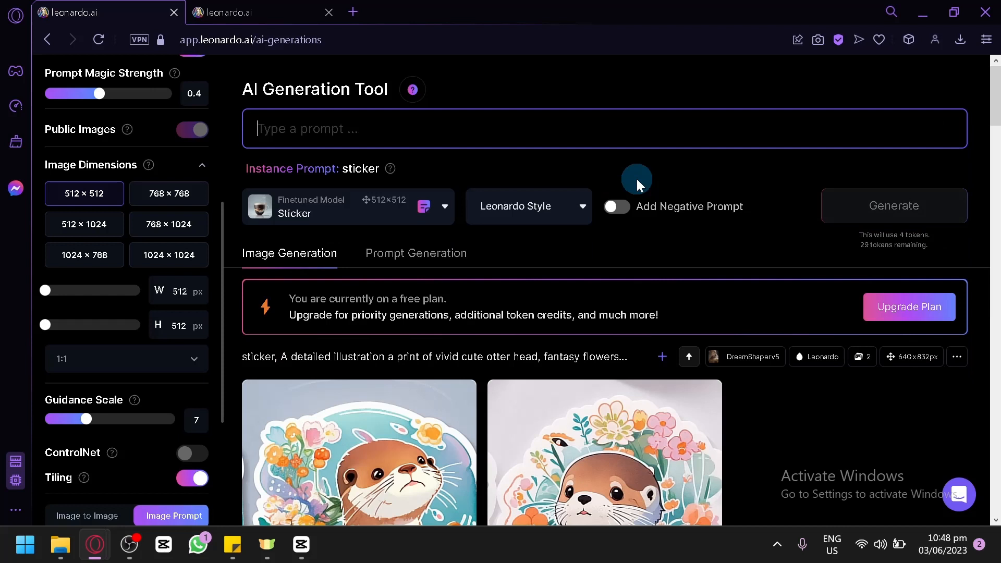
pyautogui.write('pyr')
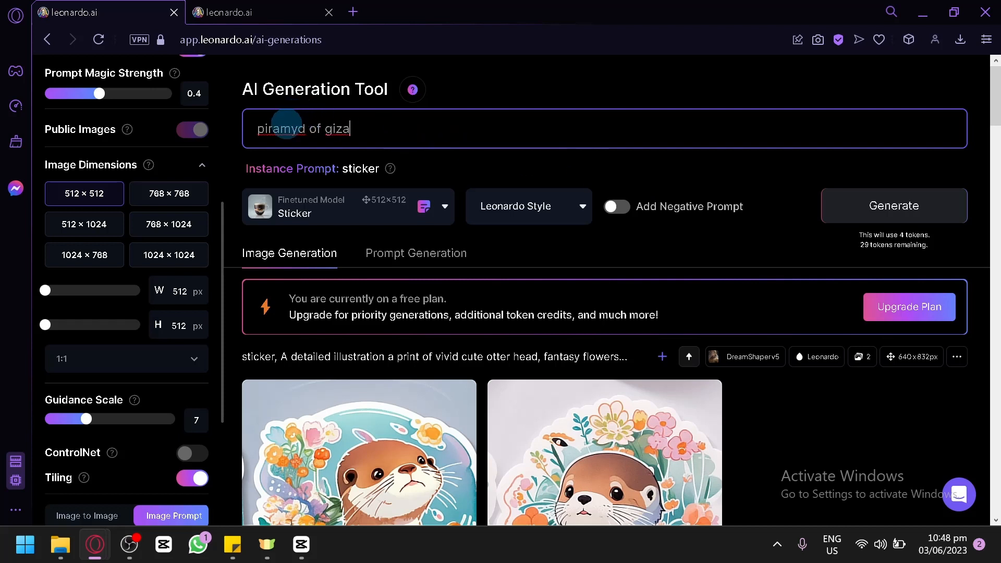
pyautogui.rightClick(287, 129)
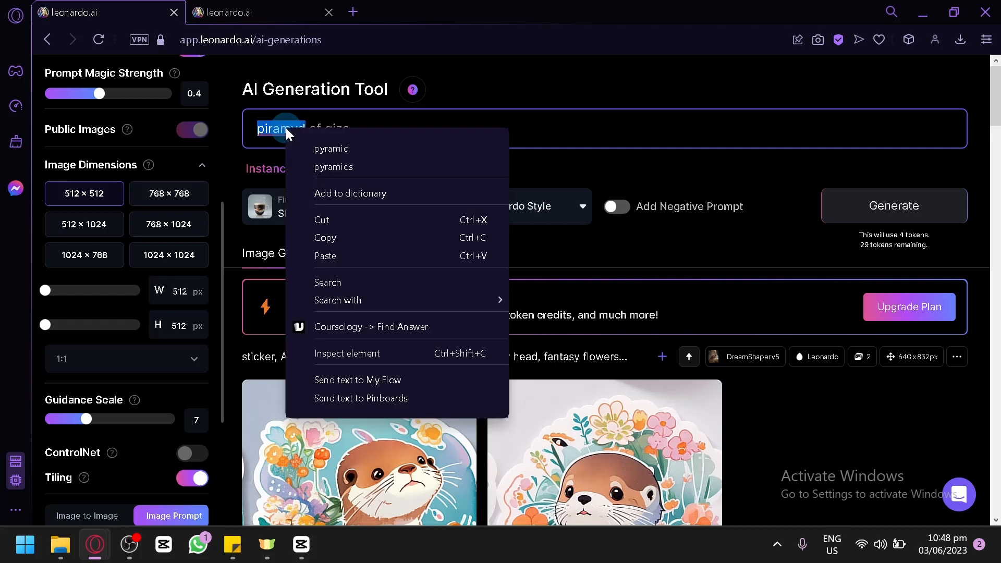
pyautogui.click(324, 148)
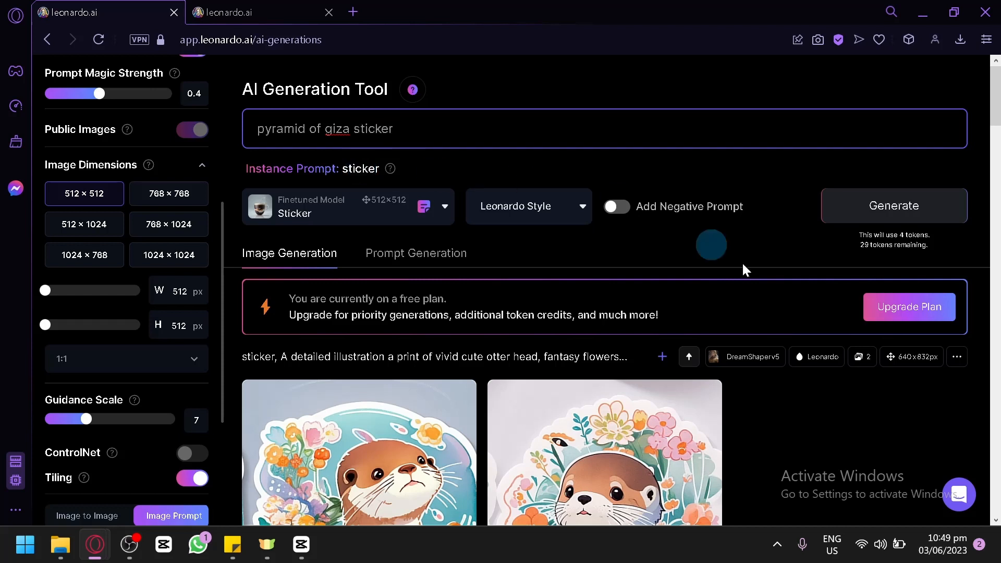
pyautogui.click(885, 211)
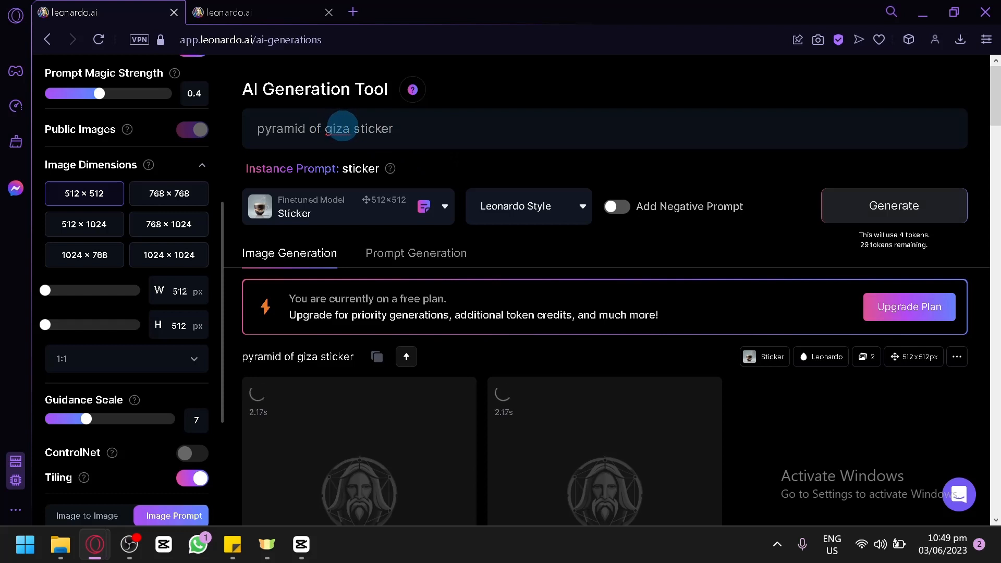
# Step: Extend the prompt to "pyramid of giza,3d, hd, water painting sticker" and generate another set of images
pyautogui.click(349, 129)
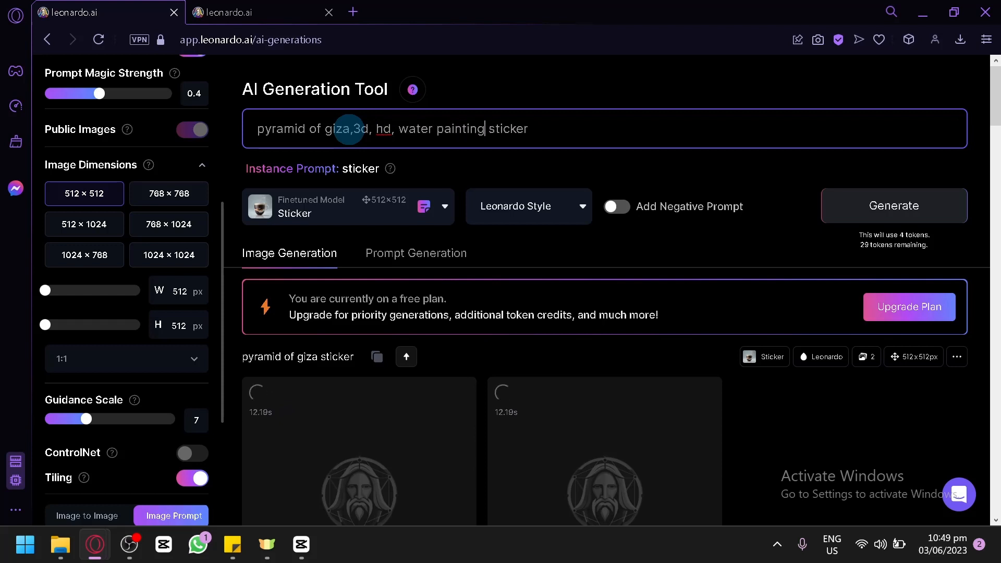
pyautogui.click(829, 215)
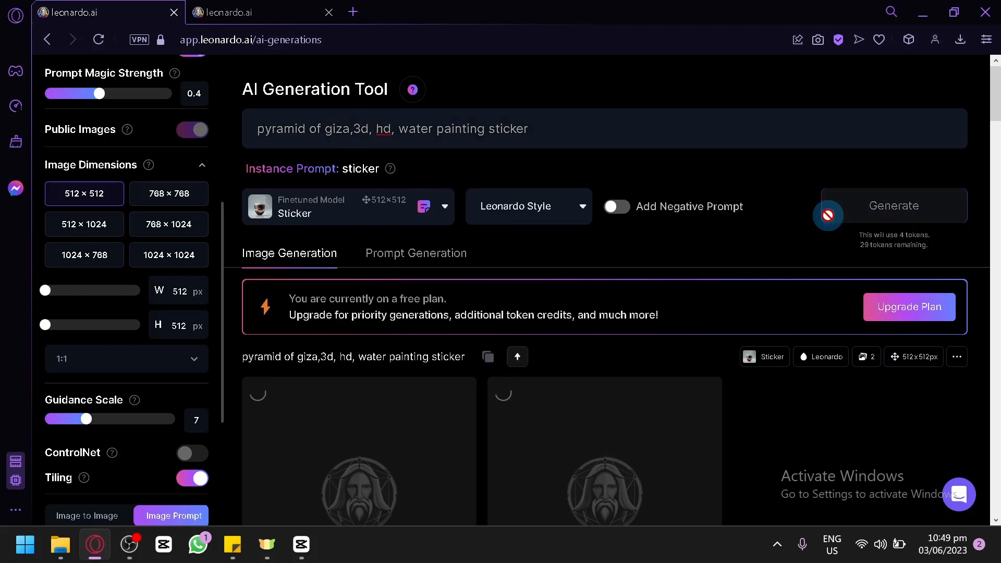
pyautogui.scroll(-6, 699, 219)
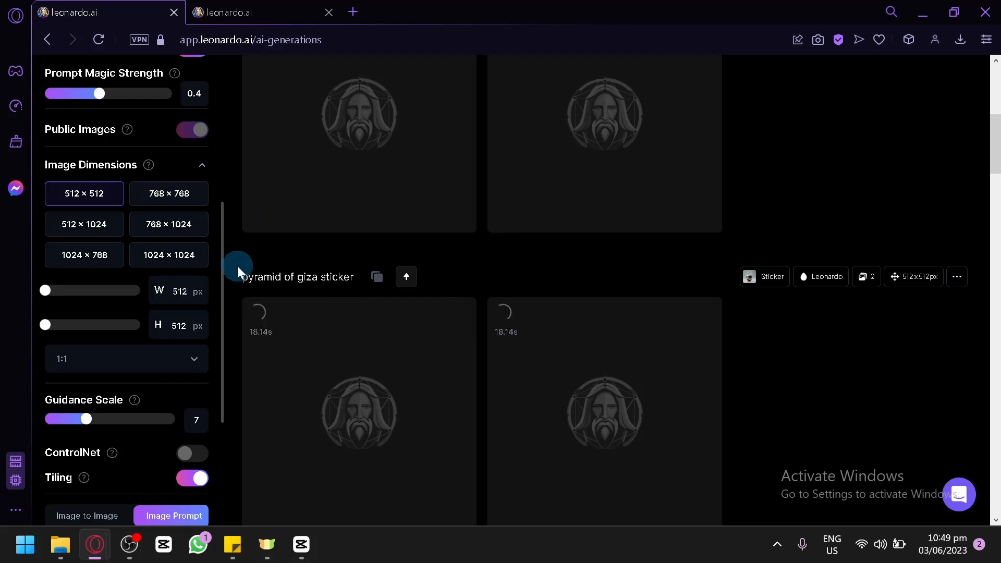
pyautogui.scroll(3, 387, 240)
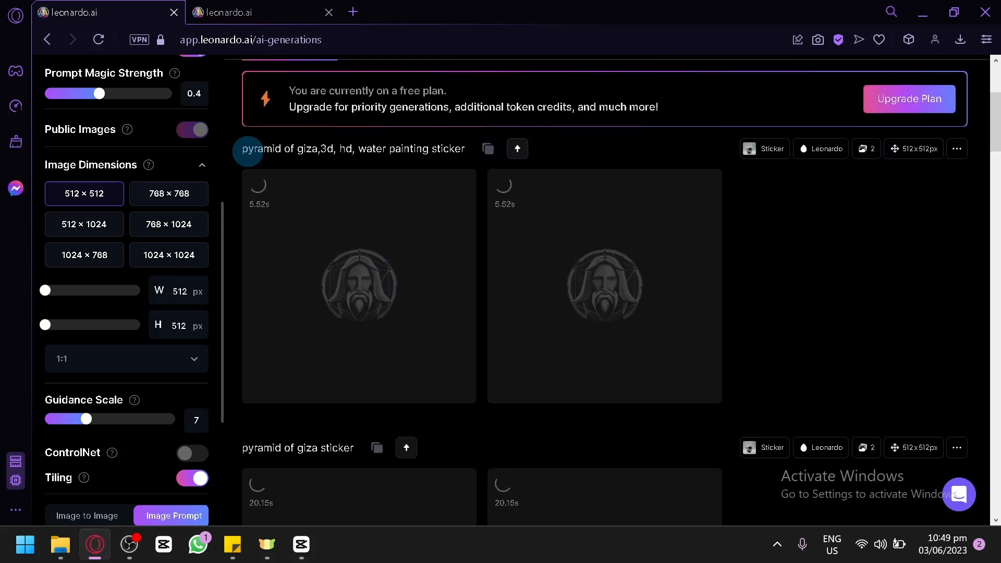
pyautogui.scroll(-9, 513, 221)
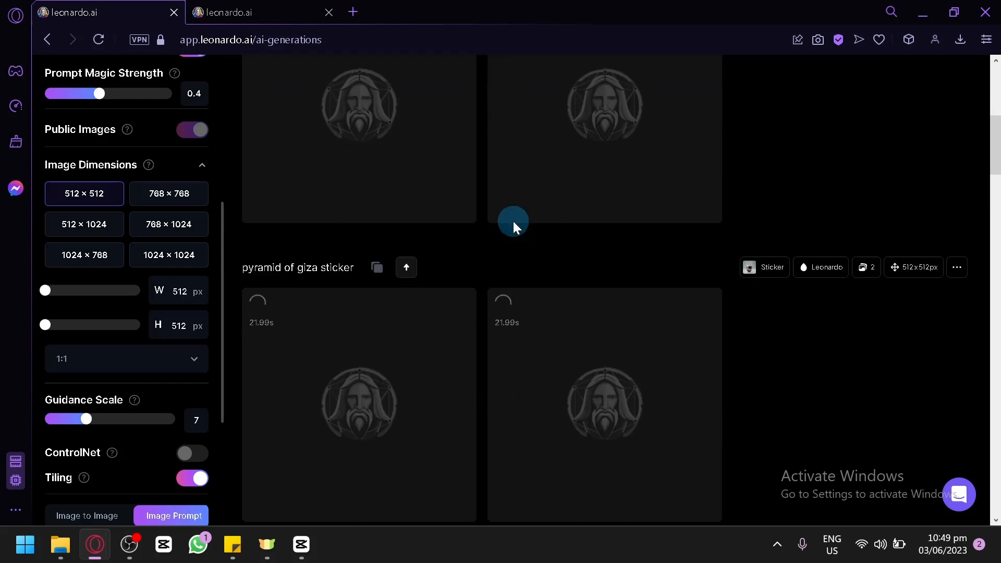
pyautogui.moveTo(512, 225)
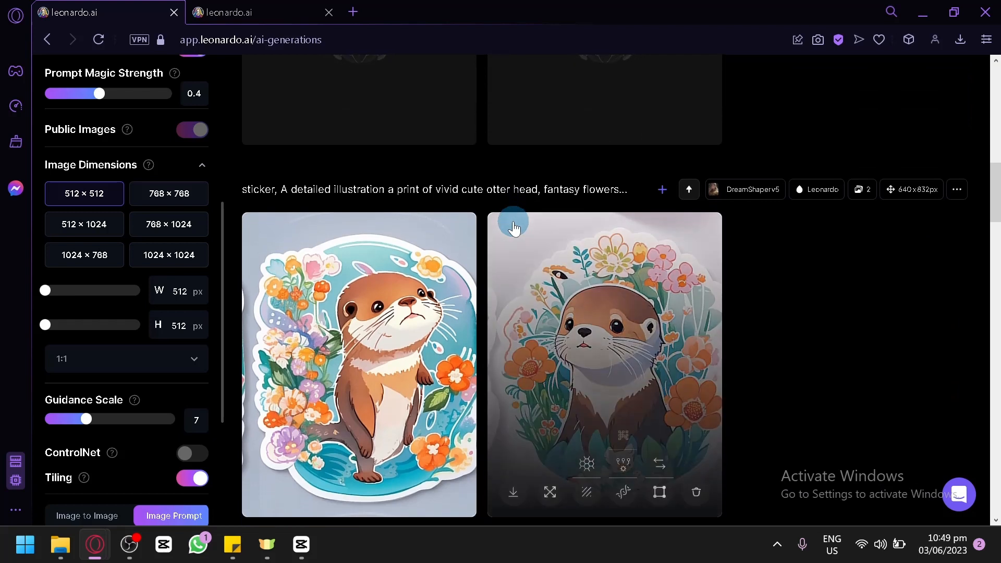
pyautogui.scroll(12, 513, 223)
pyautogui.scroll(-4, 513, 223)
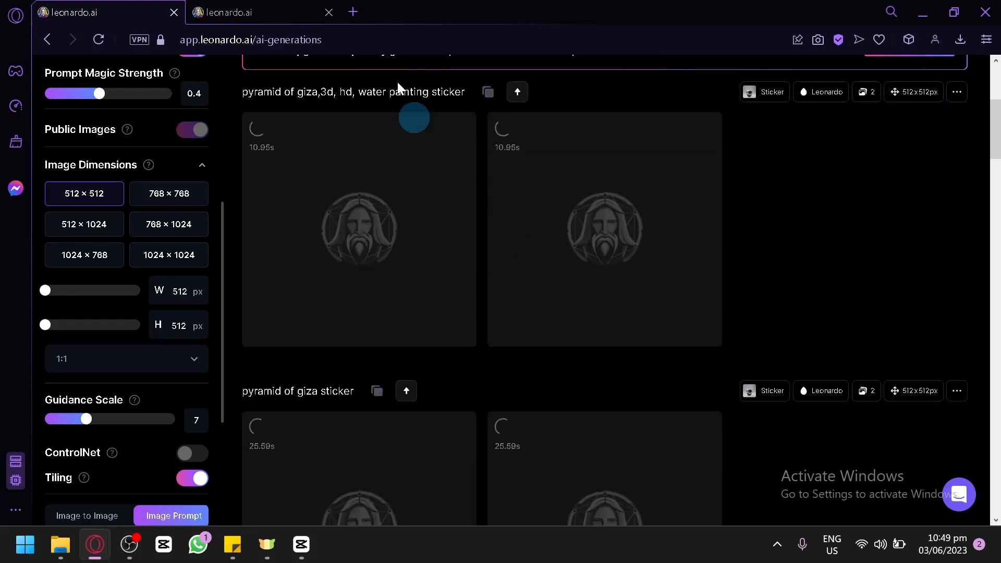
# Step: Switch to the other tab, open Home and browse the Recent Creations feed
pyautogui.click(305, 7)
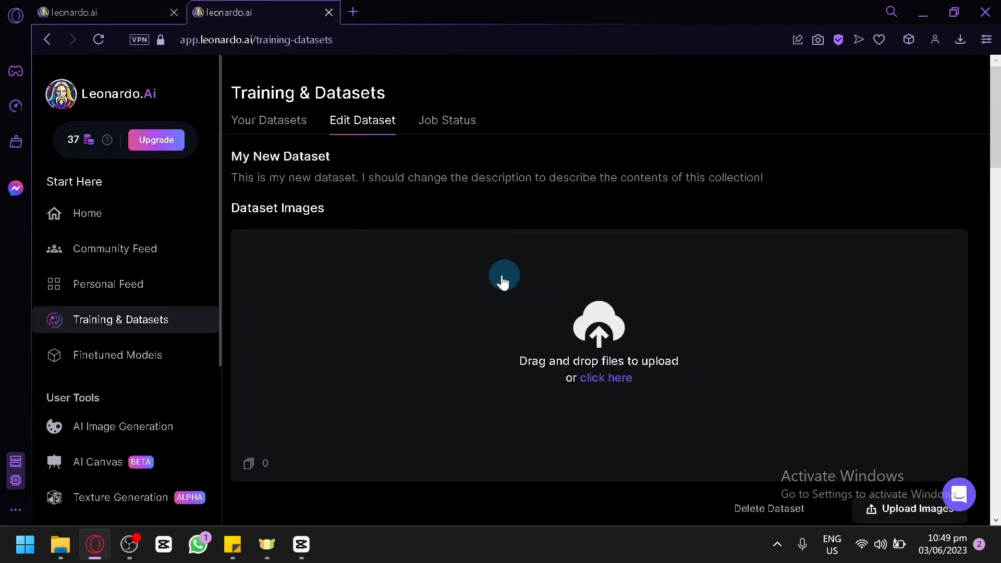
pyautogui.click(106, 218)
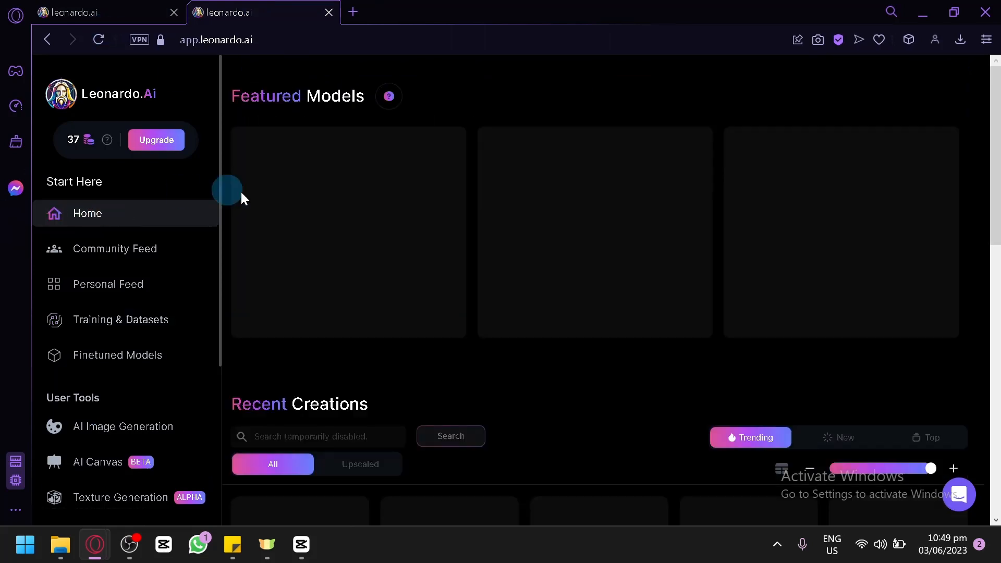
pyautogui.scroll(-5, 499, 321)
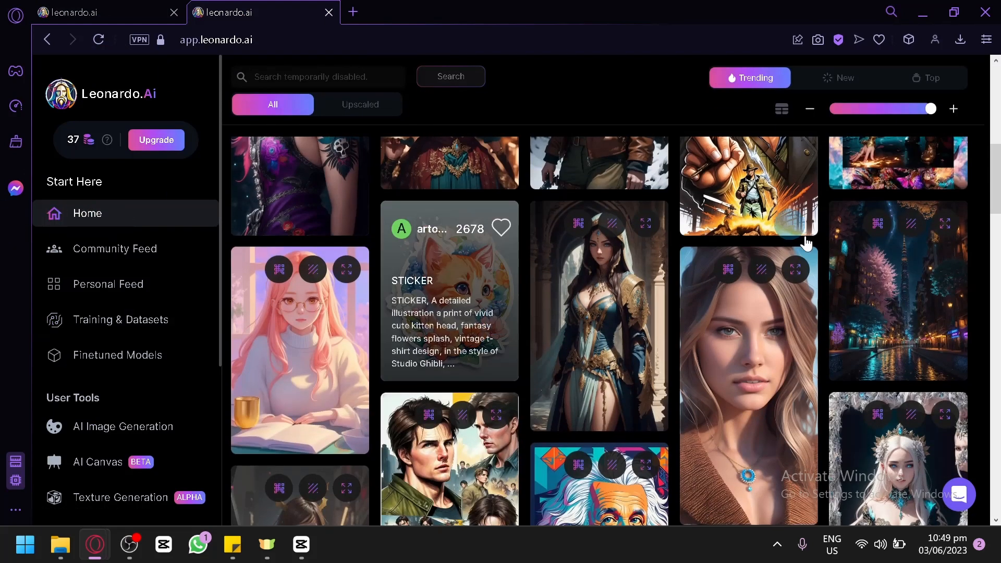
# Step: Go back to the generation tab and review both sets of pyramid of giza sticker results
pyautogui.click(99, 12)
pyautogui.scroll(-3, 610, 320)
pyautogui.scroll(-2, 439, 360)
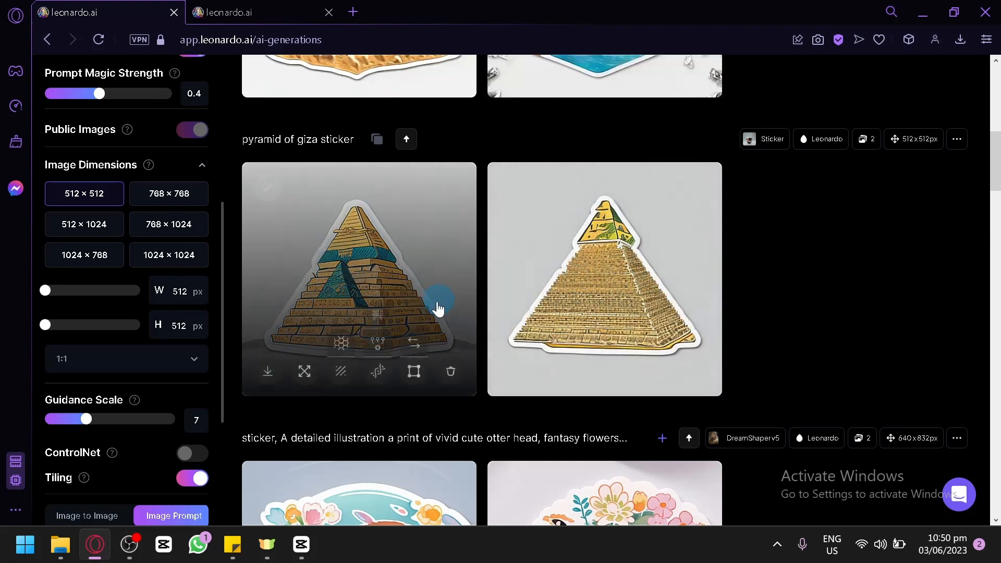
pyautogui.scroll(5, 409, 249)
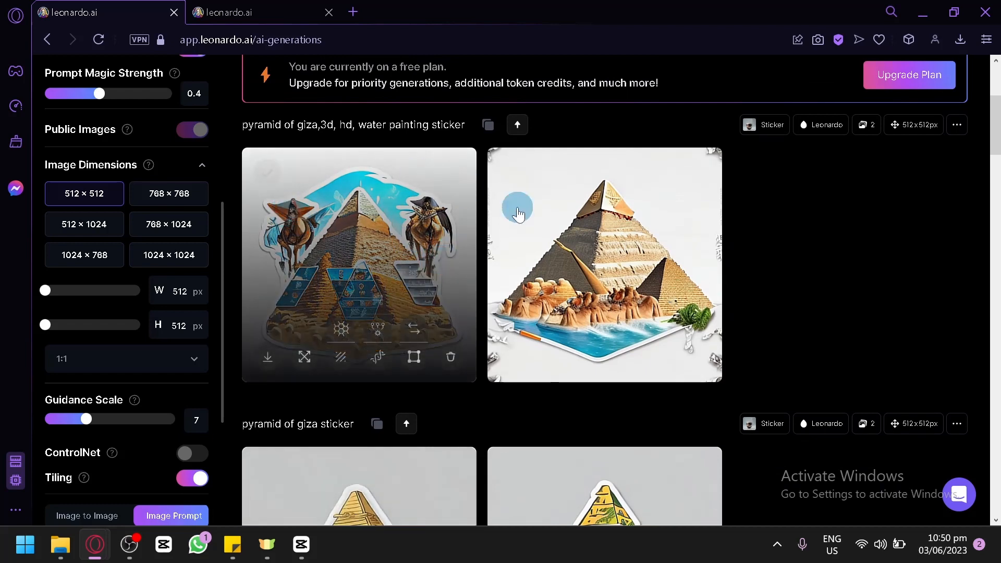
pyautogui.scroll(1, 817, 284)
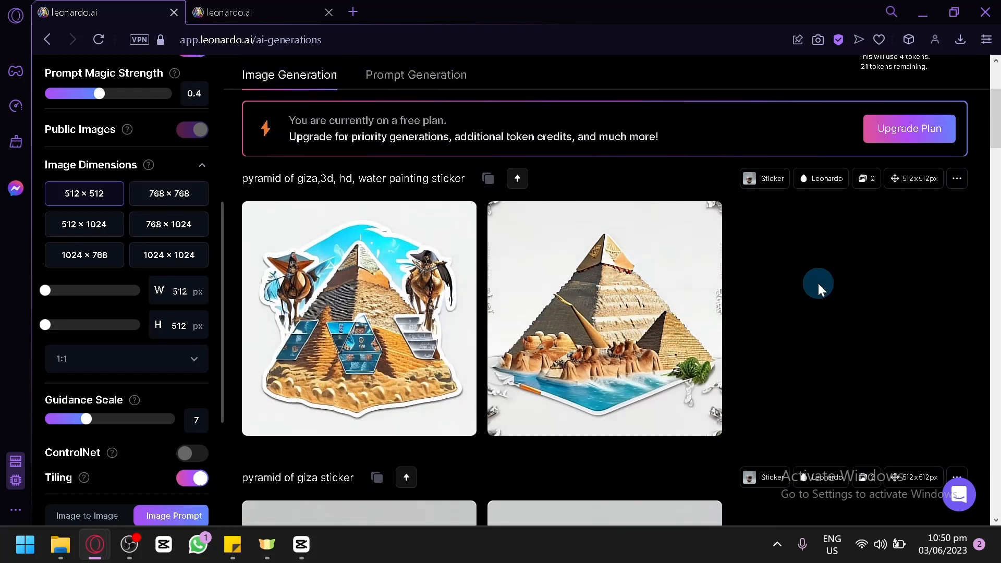
pyautogui.scroll(1, 830, 353)
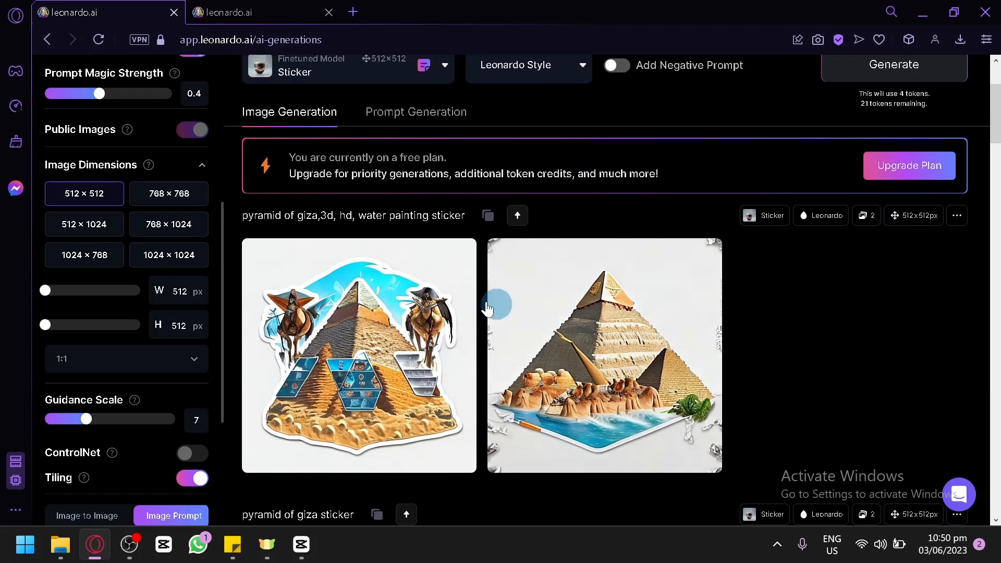
pyautogui.scroll(3, 336, 218)
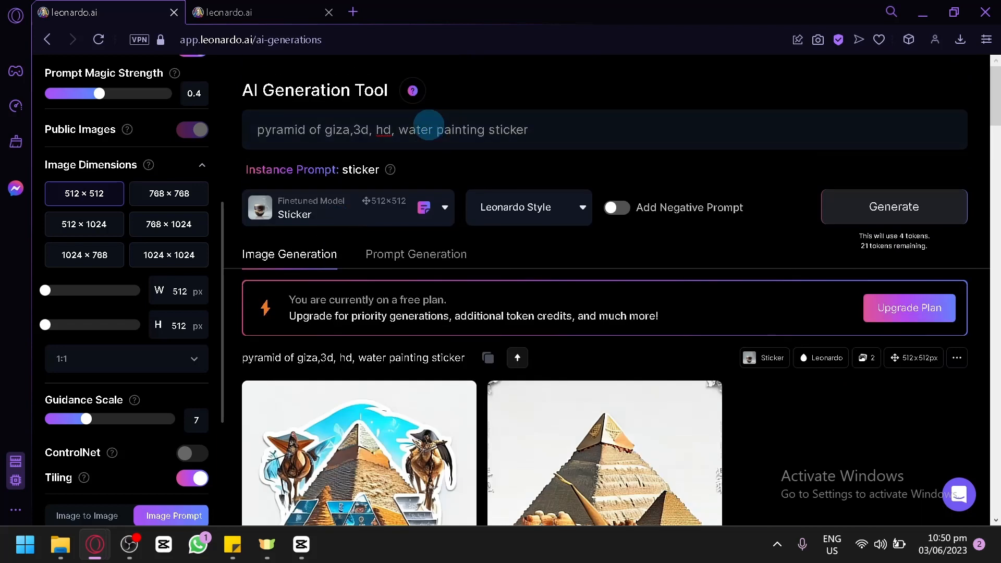
# Step: Edit the prompt to "pyramid of giza water painting sticker" and generate images again
pyautogui.click(368, 130)
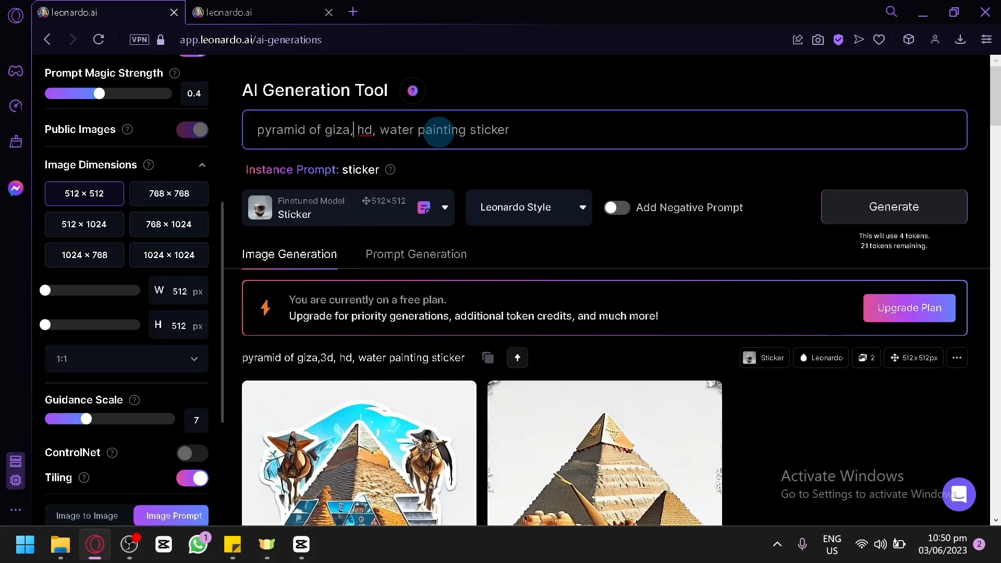
pyautogui.scroll(-1, 439, 140)
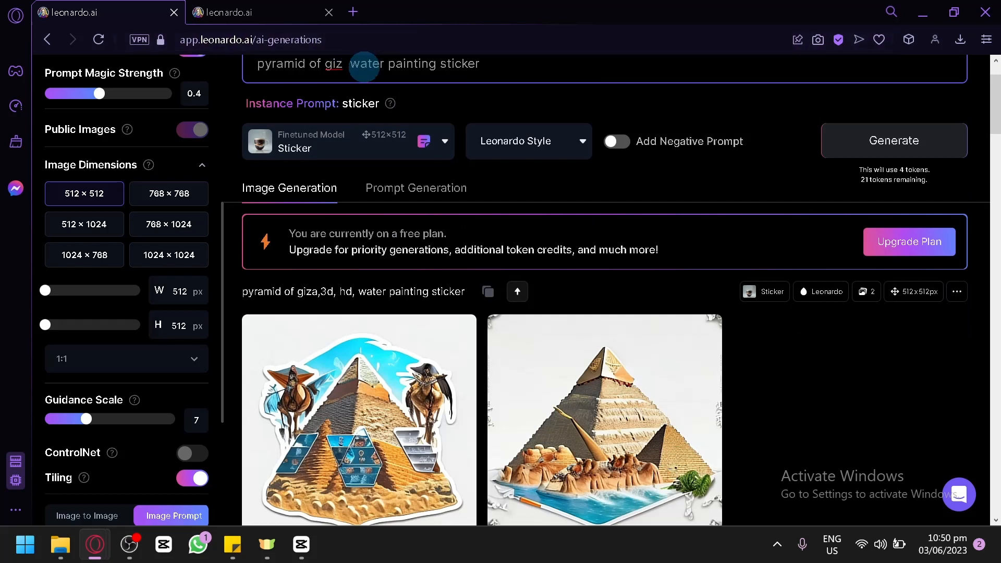
pyautogui.click(848, 154)
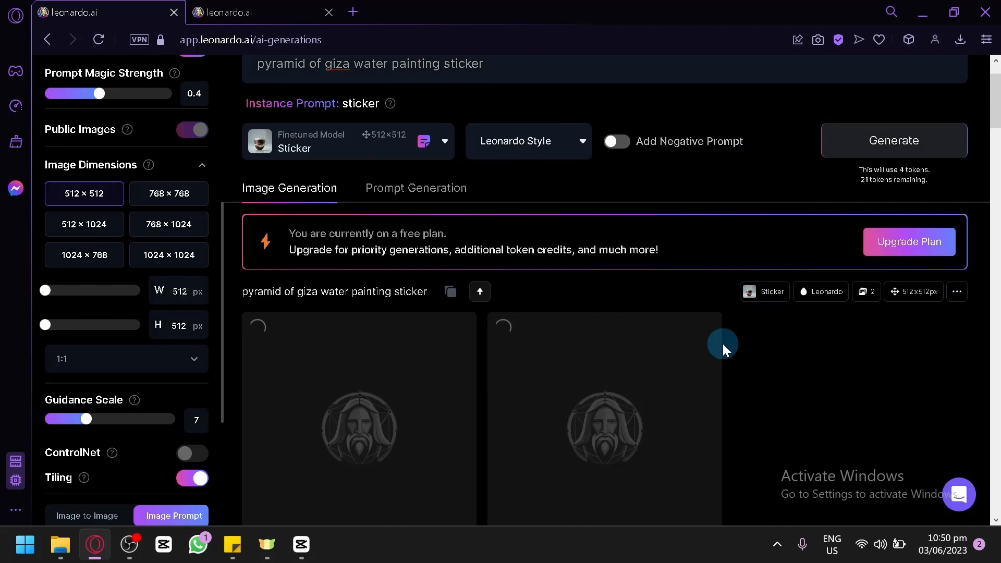
pyautogui.scroll(-15, 722, 343)
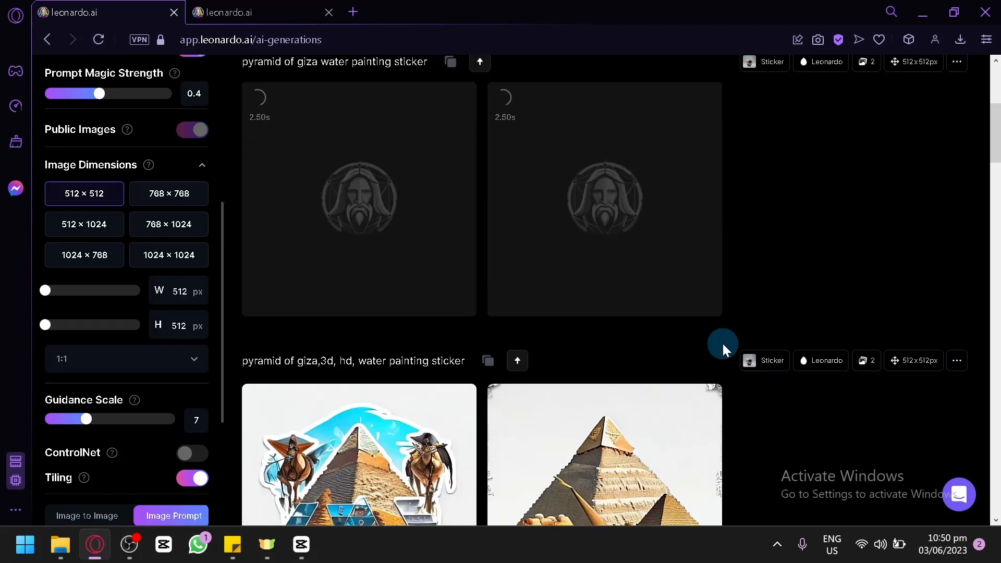
pyautogui.scroll(2, 723, 343)
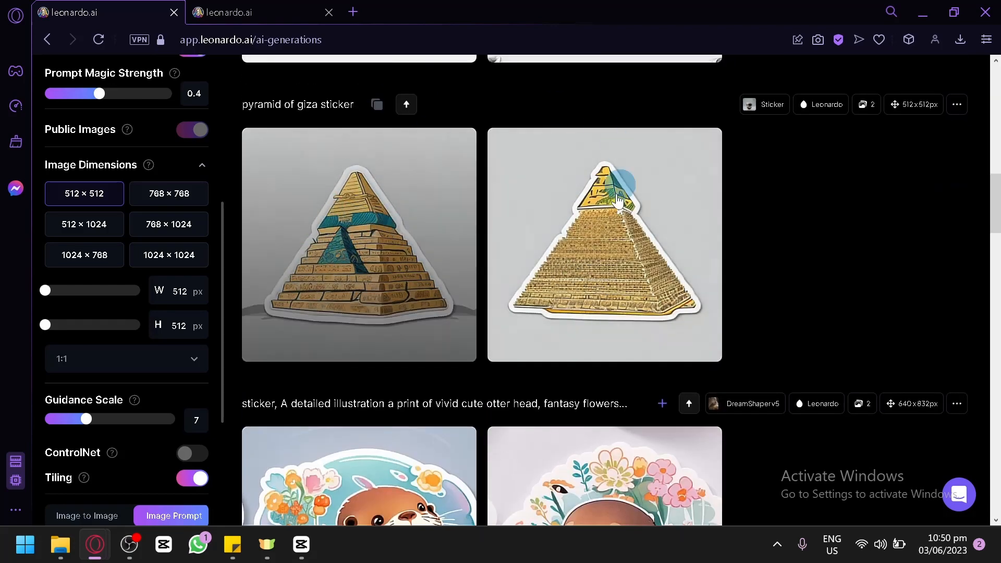
pyautogui.scroll(5, 793, 251)
pyautogui.scroll(-1, 793, 252)
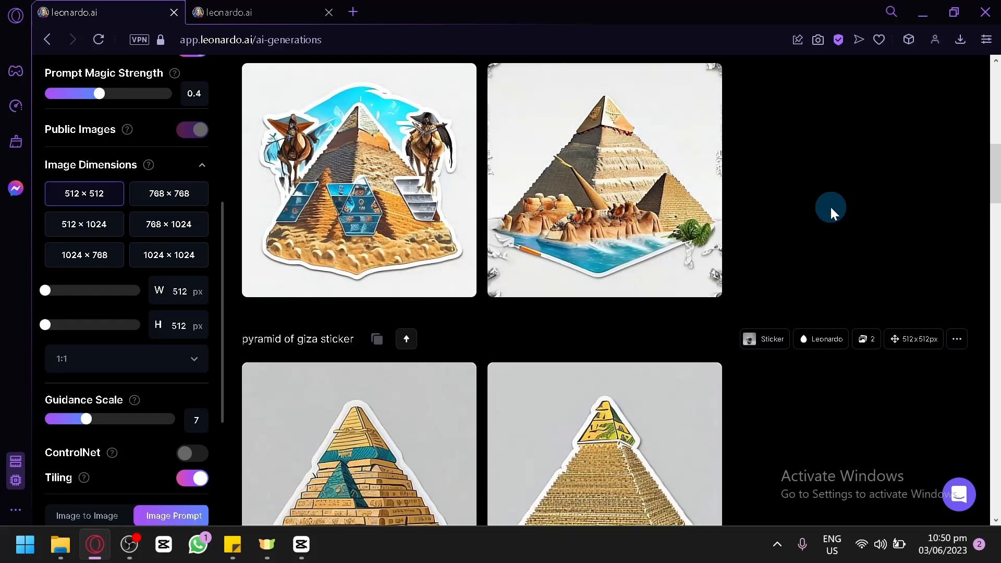
pyautogui.scroll(10, 830, 208)
pyautogui.scroll(-2, 831, 206)
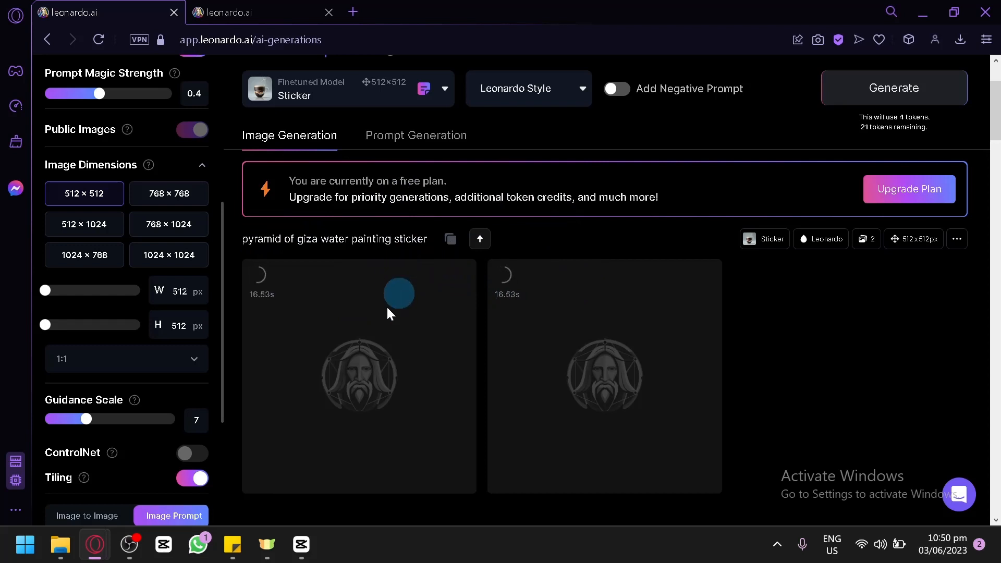
pyautogui.click(131, 547)
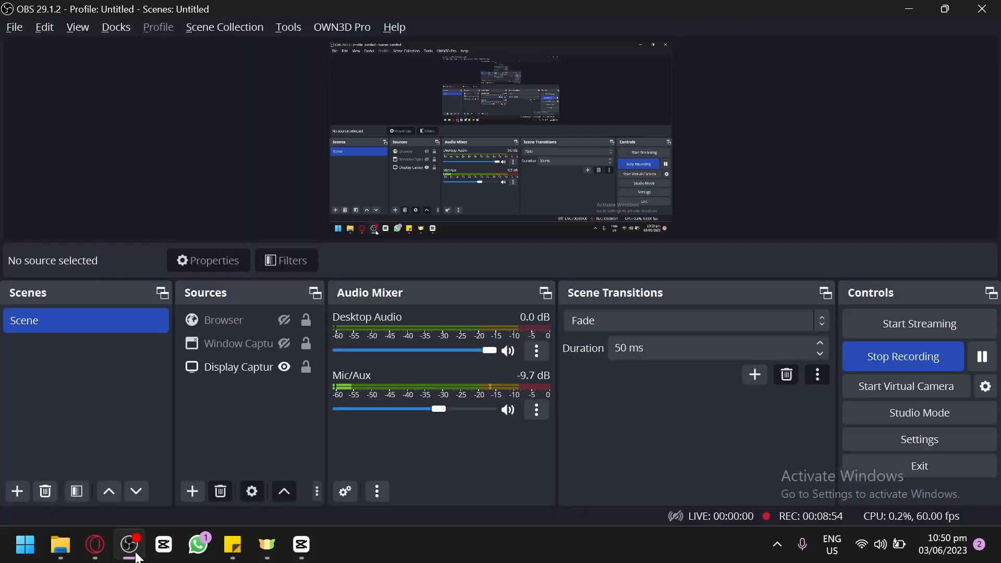
pyautogui.click(137, 555)
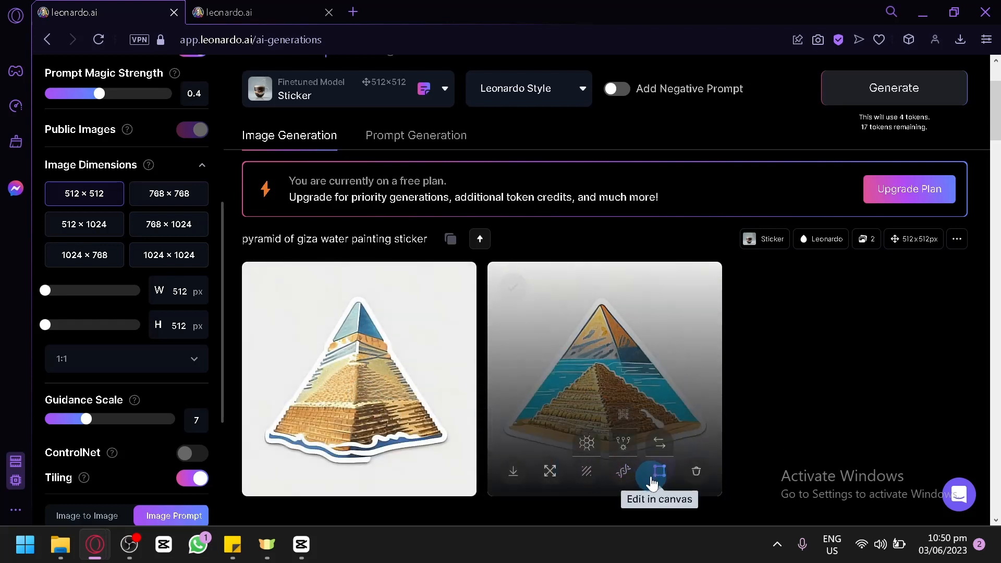
# Step: Upscale the second pyramid of giza water painting sticker with the HD Crisp Upscaler
pyautogui.click(626, 468)
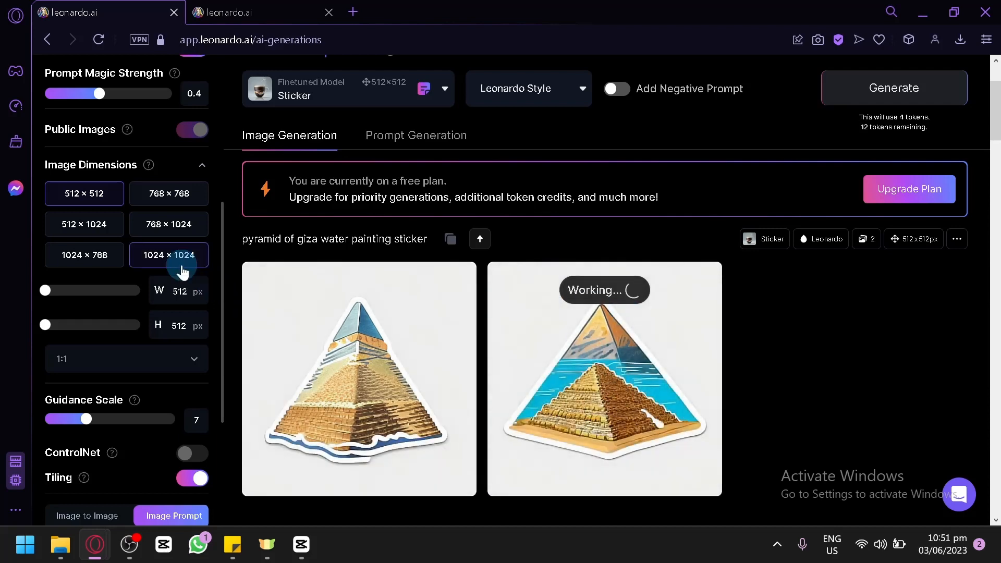
pyautogui.scroll(5, 182, 271)
pyautogui.scroll(-3, 182, 271)
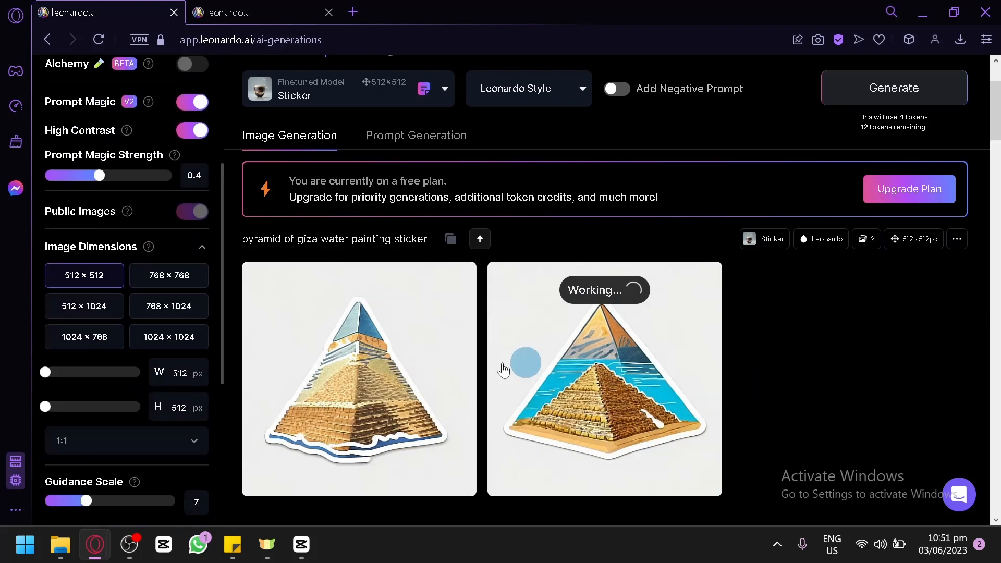
pyautogui.moveTo(584, 316)
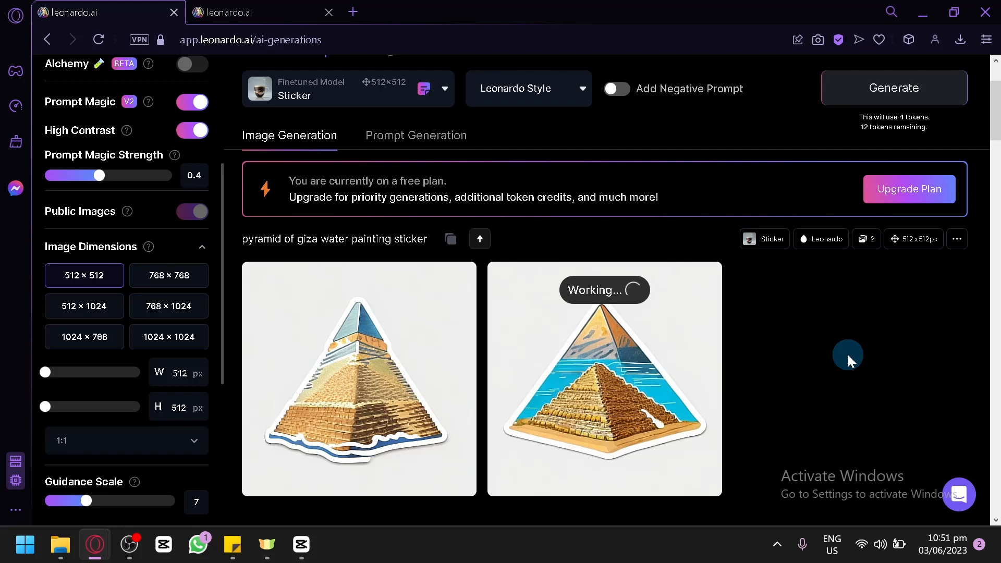
pyautogui.scroll(2, 847, 354)
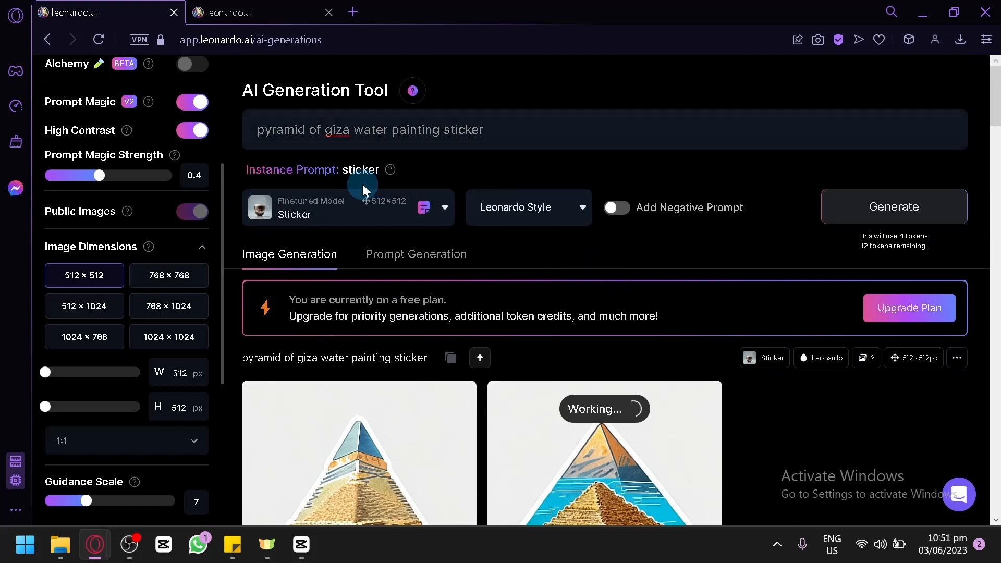
# Step: Open the finetuned model list to review the available models, then close it without changing the model
pyautogui.click(374, 210)
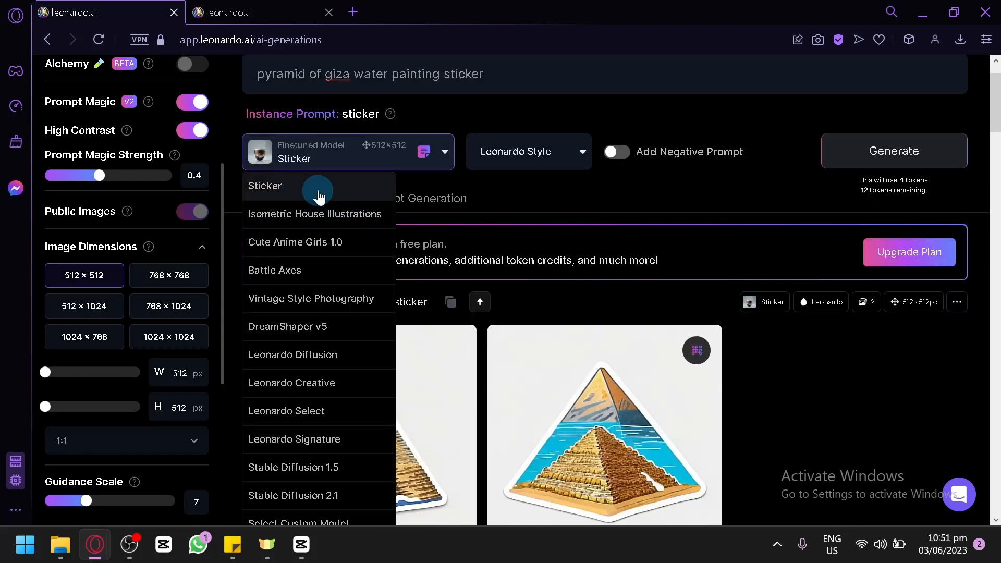
pyautogui.click(840, 363)
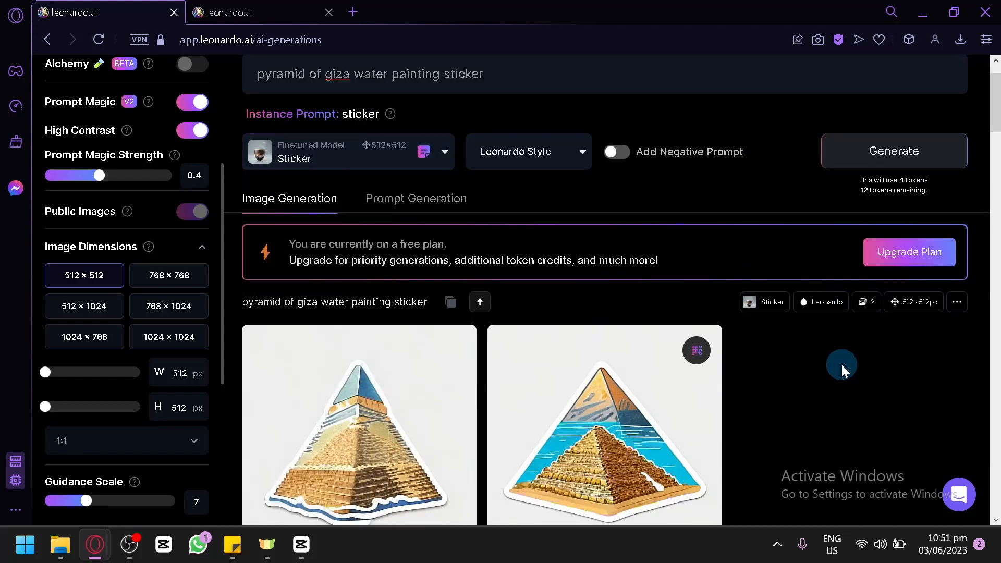
pyautogui.scroll(-5, 840, 363)
pyautogui.scroll(3, 840, 363)
pyautogui.scroll(3, 397, 176)
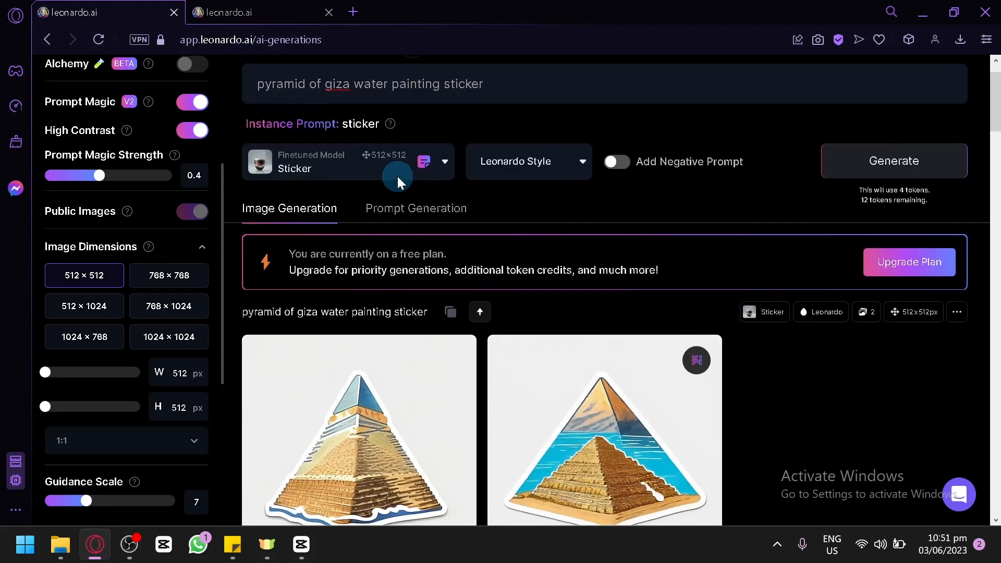
pyautogui.scroll(-3, 630, 263)
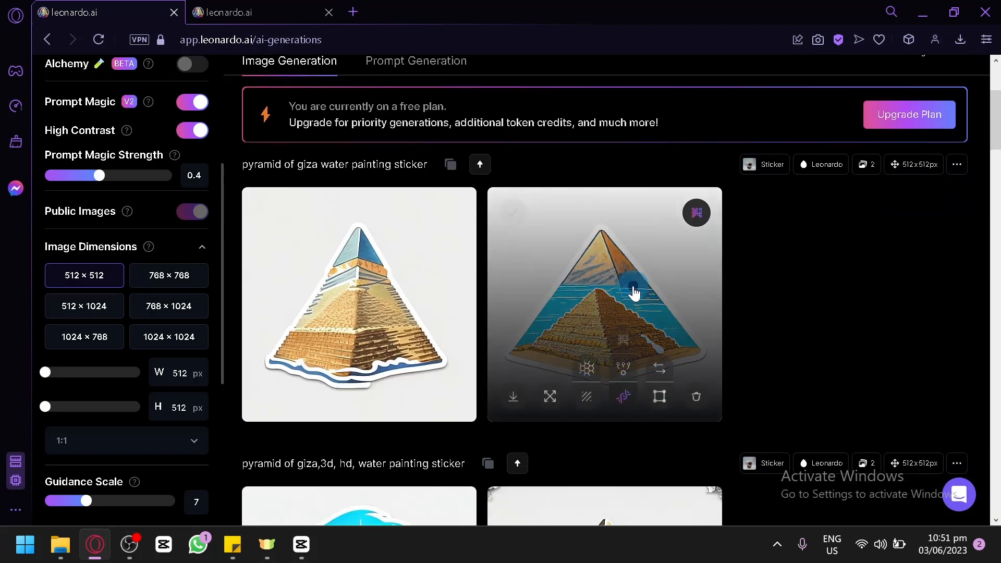
# Step: Open the upscaled second sticker in full view, zoom in and scroll through it, then close the viewer
pyautogui.click(632, 287)
pyautogui.click(492, 264)
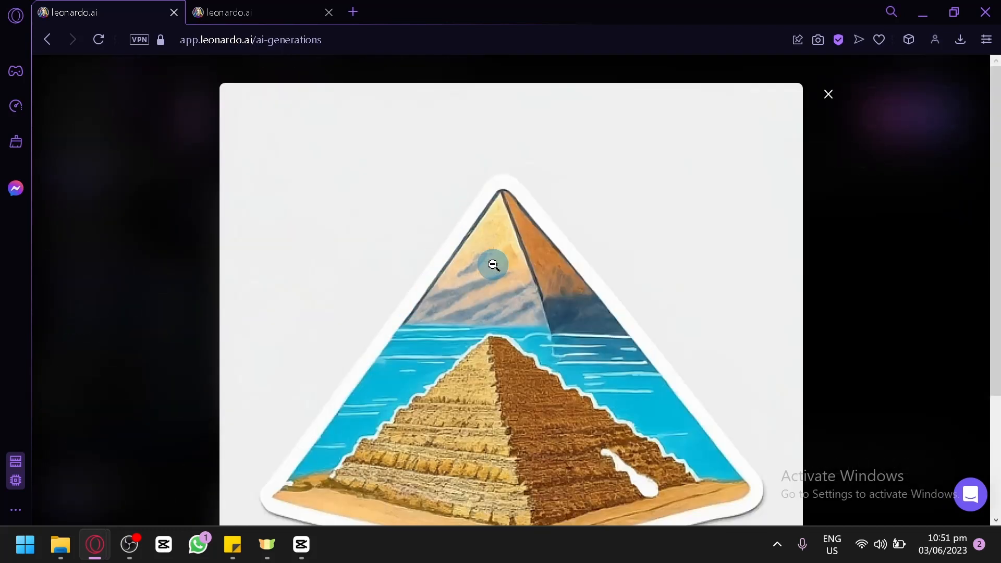
pyautogui.click(492, 265)
pyautogui.click(493, 265)
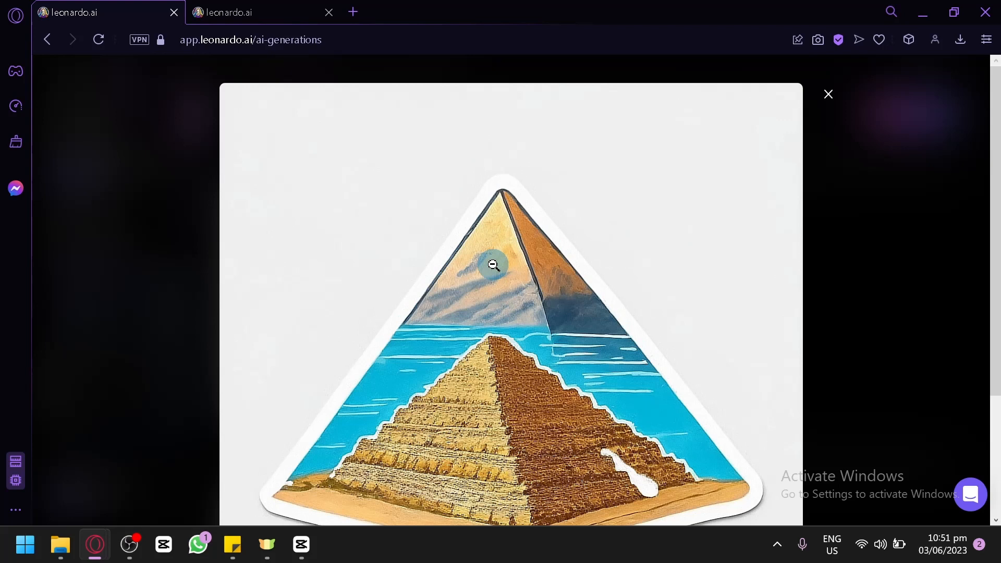
pyautogui.scroll(-3, 493, 265)
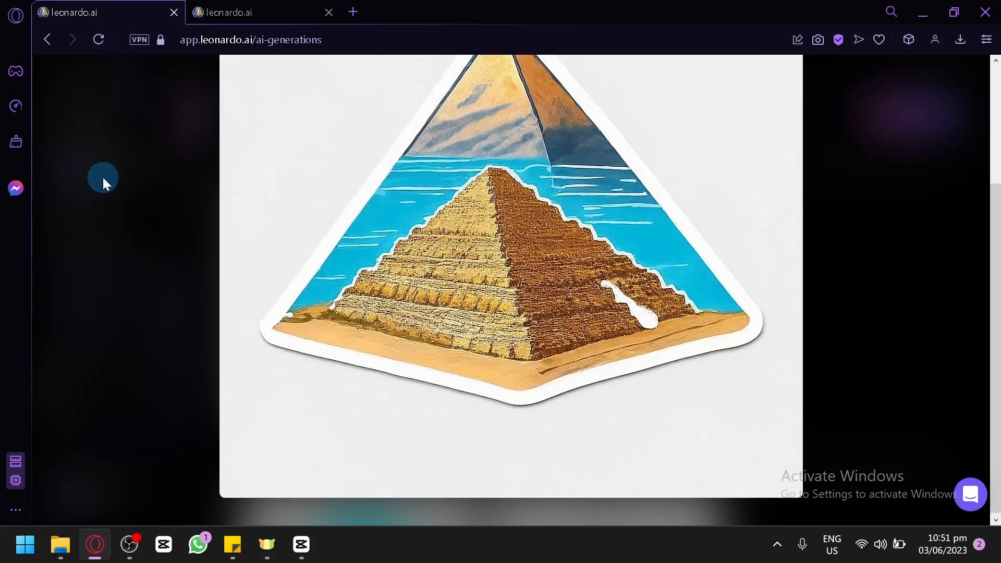
pyautogui.click(131, 192)
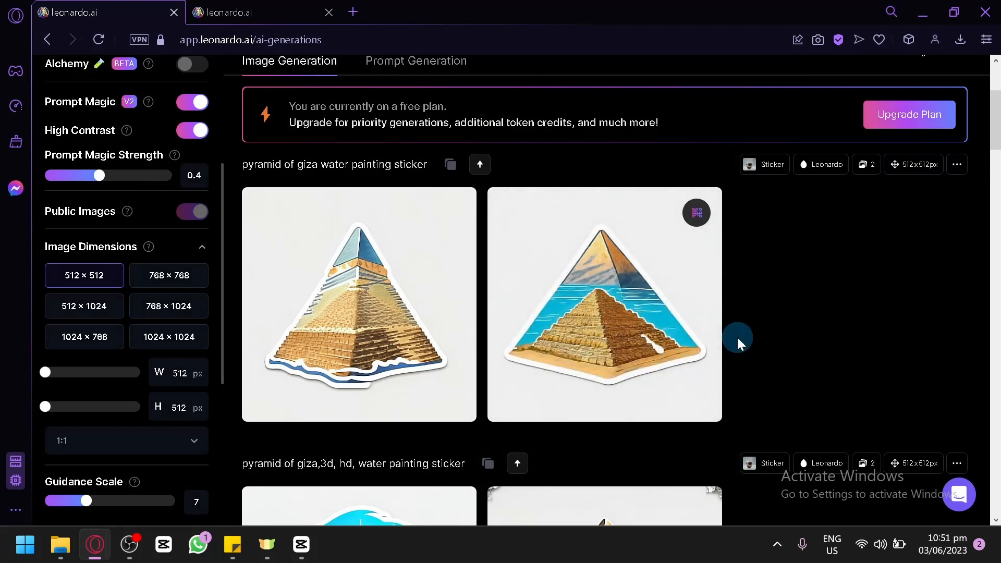